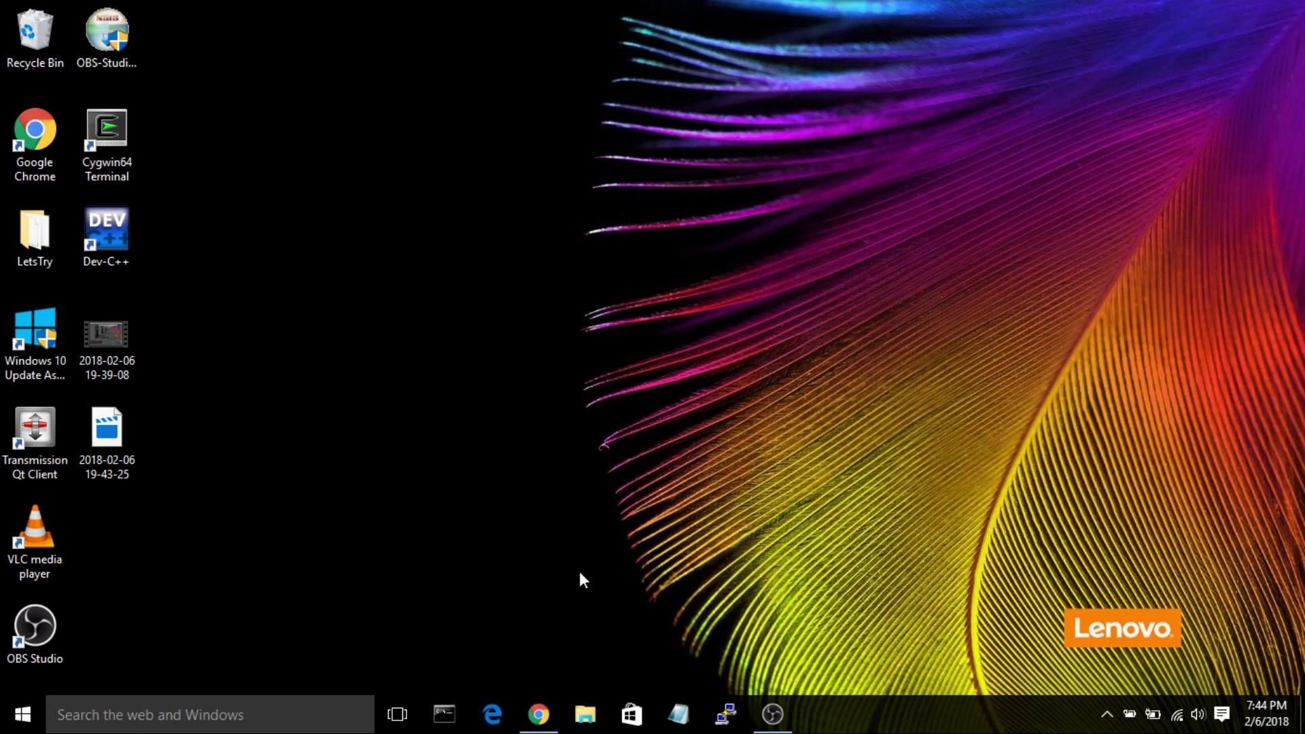
# Return to Chrome, start Advanced Protection enrollment and read through the 'You'll need 2 Security Keys' page
pyautogui.click(540, 717)
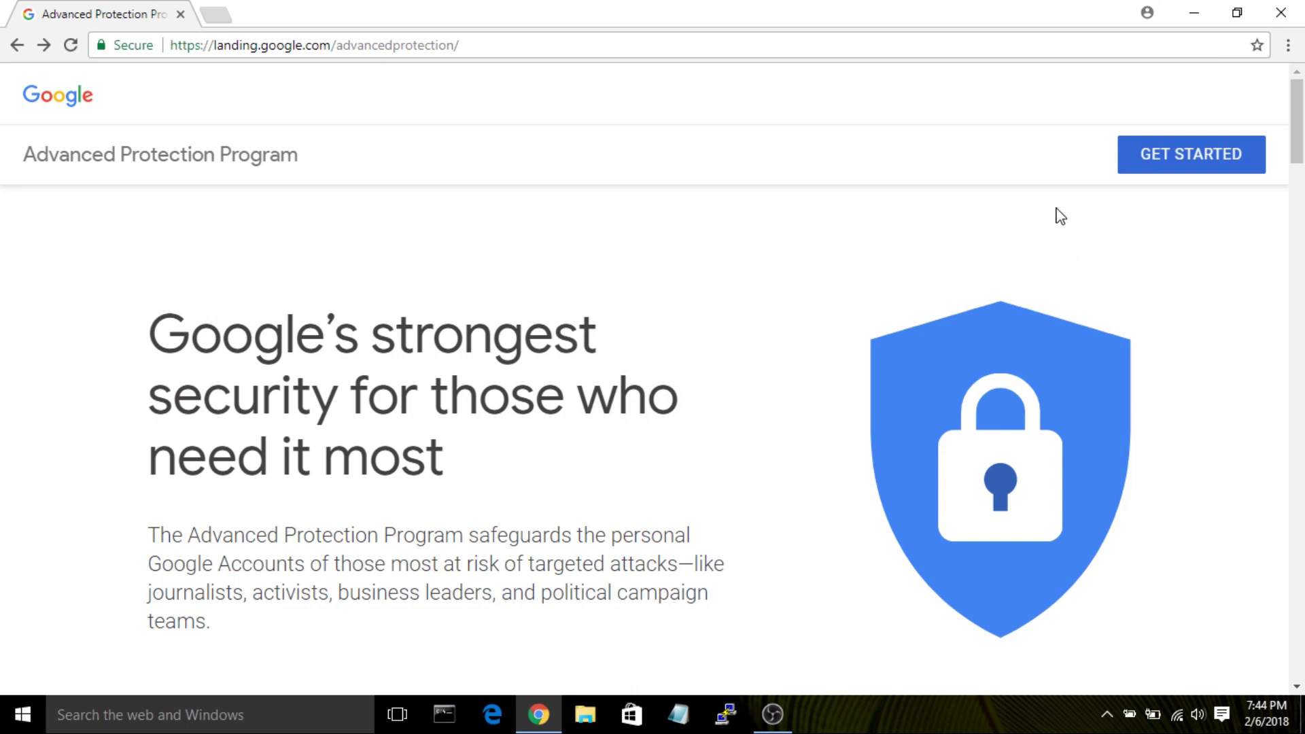
pyautogui.click(1164, 163)
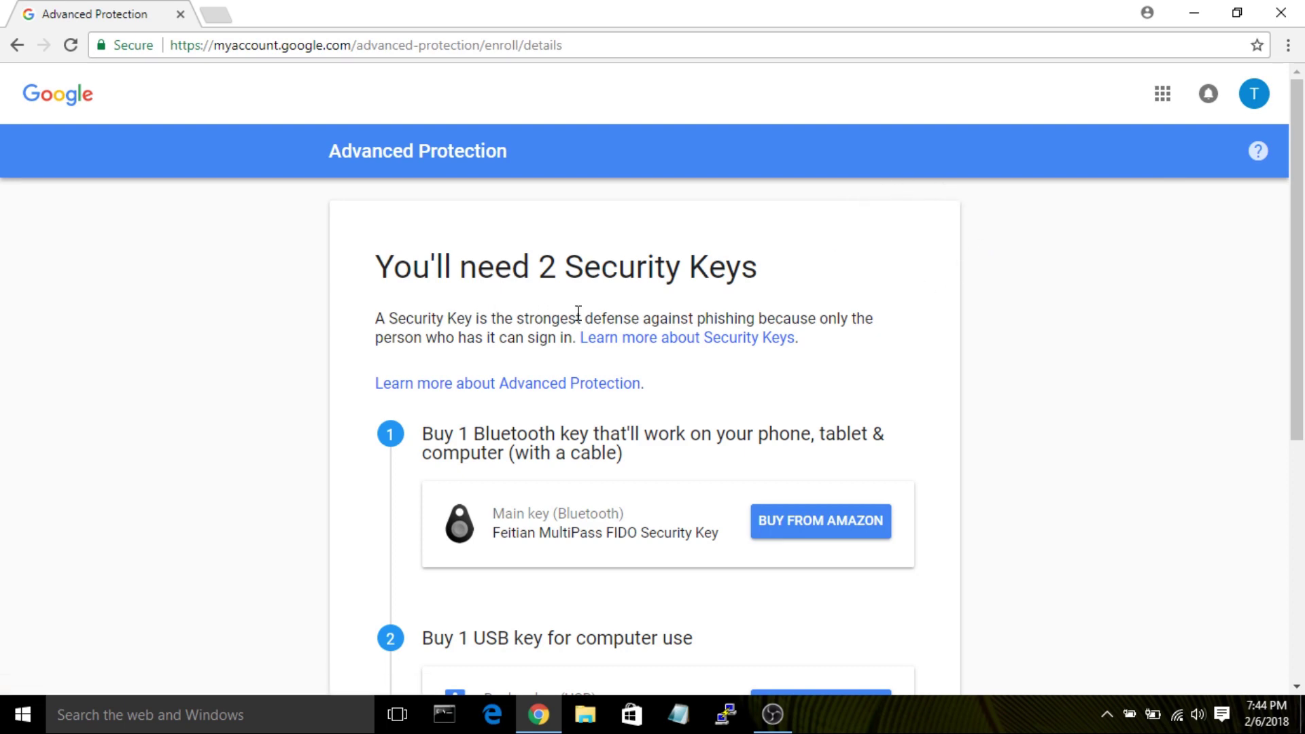
pyautogui.scroll(-4, 578, 312)
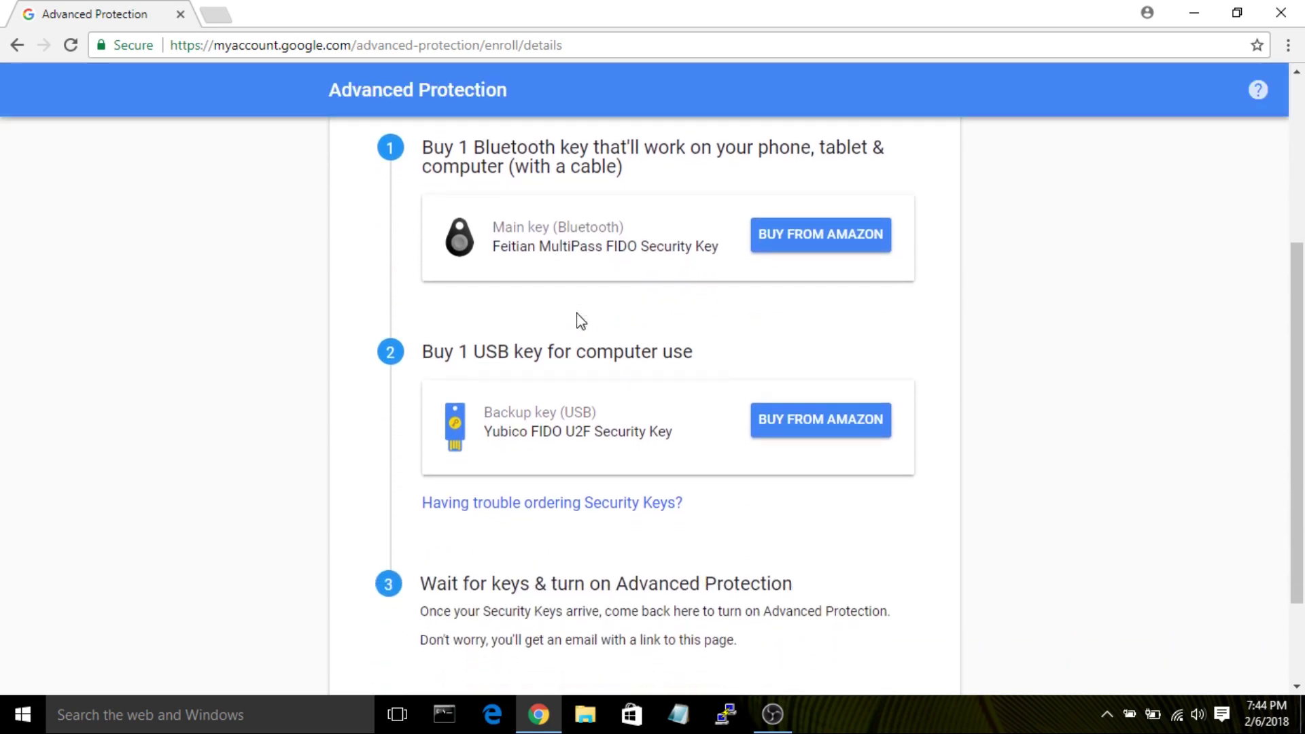
pyautogui.scroll(3, 578, 320)
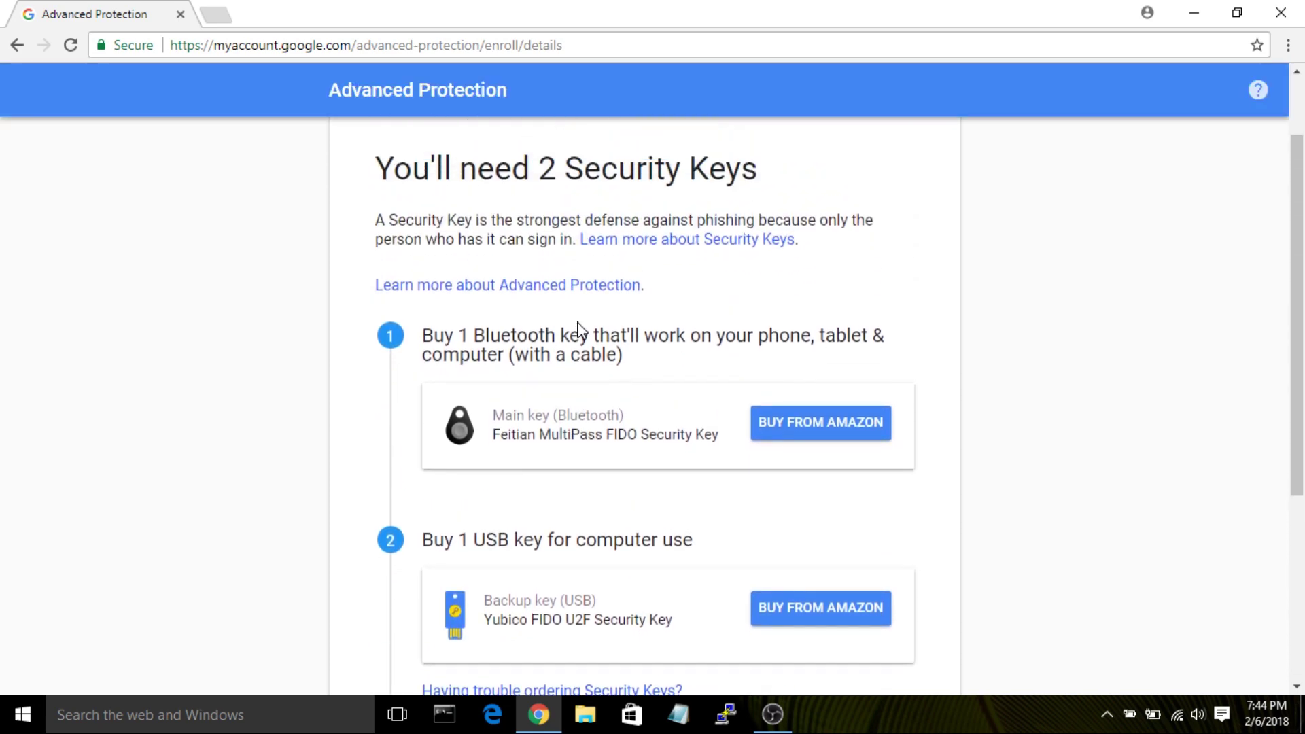
pyautogui.scroll(-2, 579, 411)
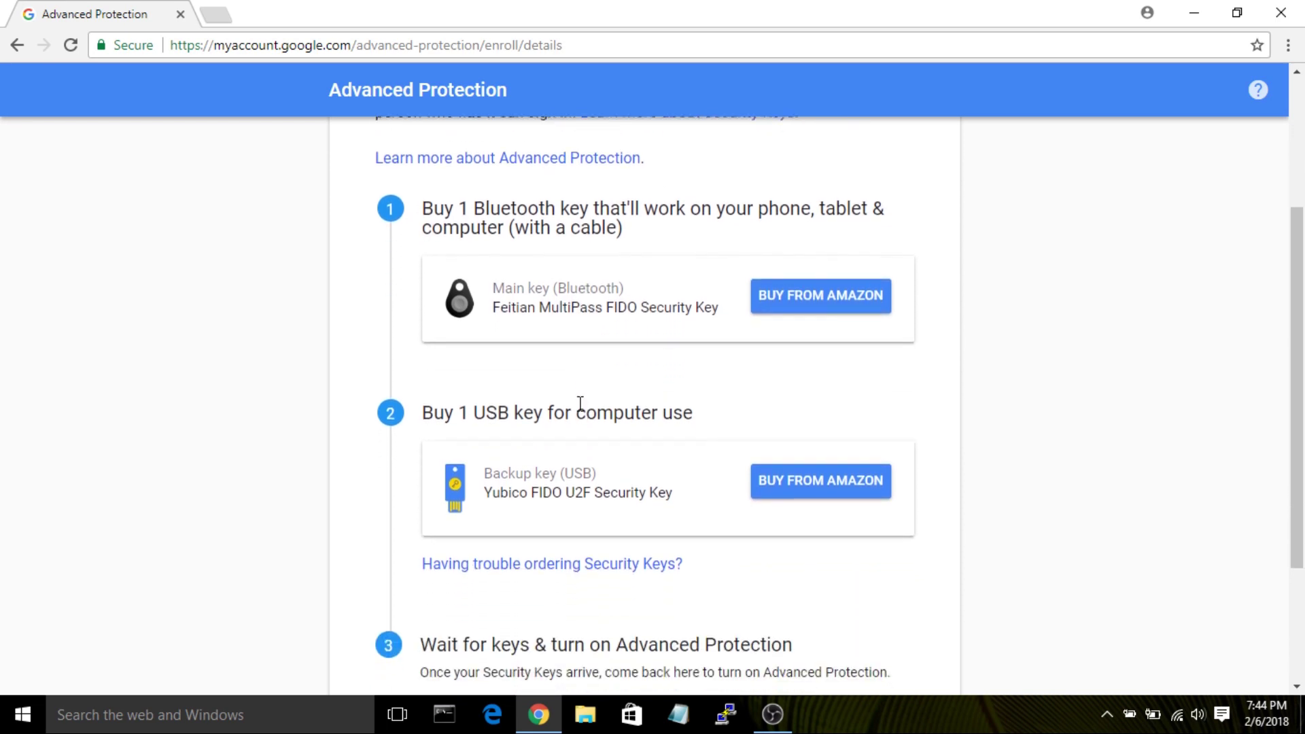
pyautogui.scroll(-3, 584, 478)
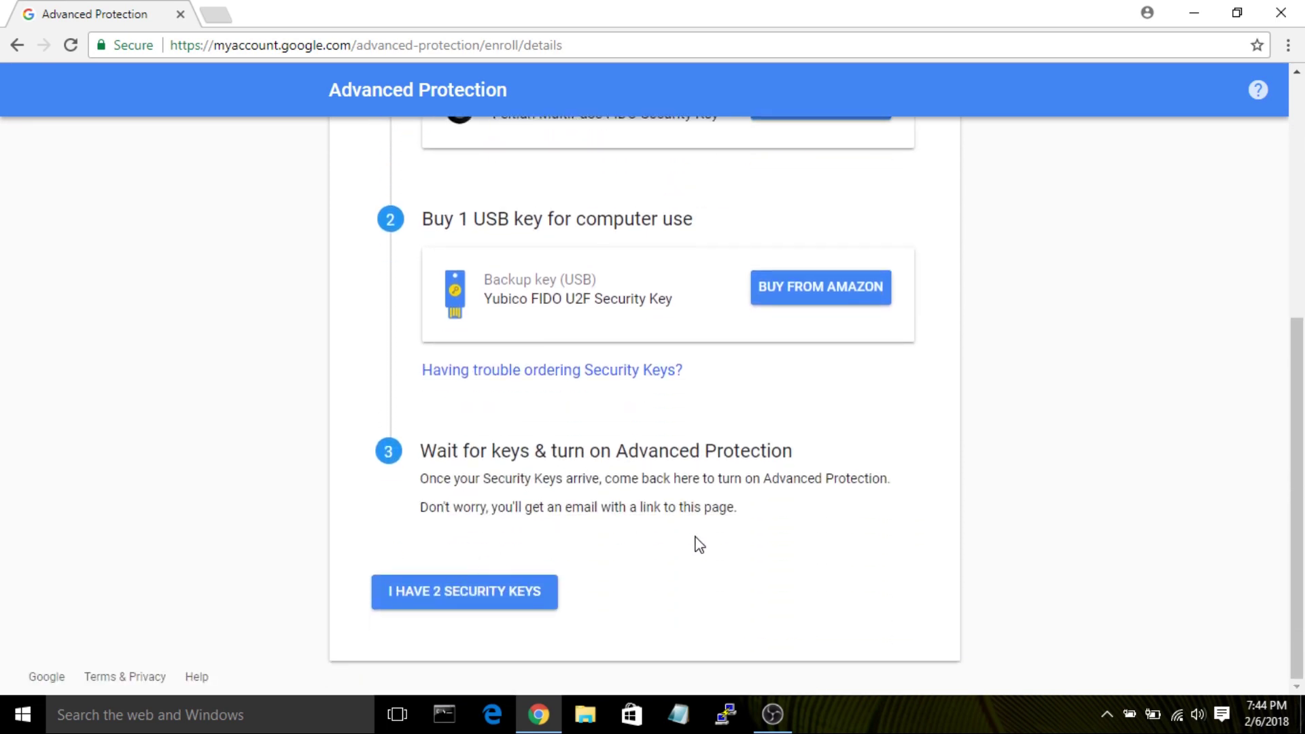
# Confirm having two security keys, then verify the account with its password and SMS code
pyautogui.click(467, 593)
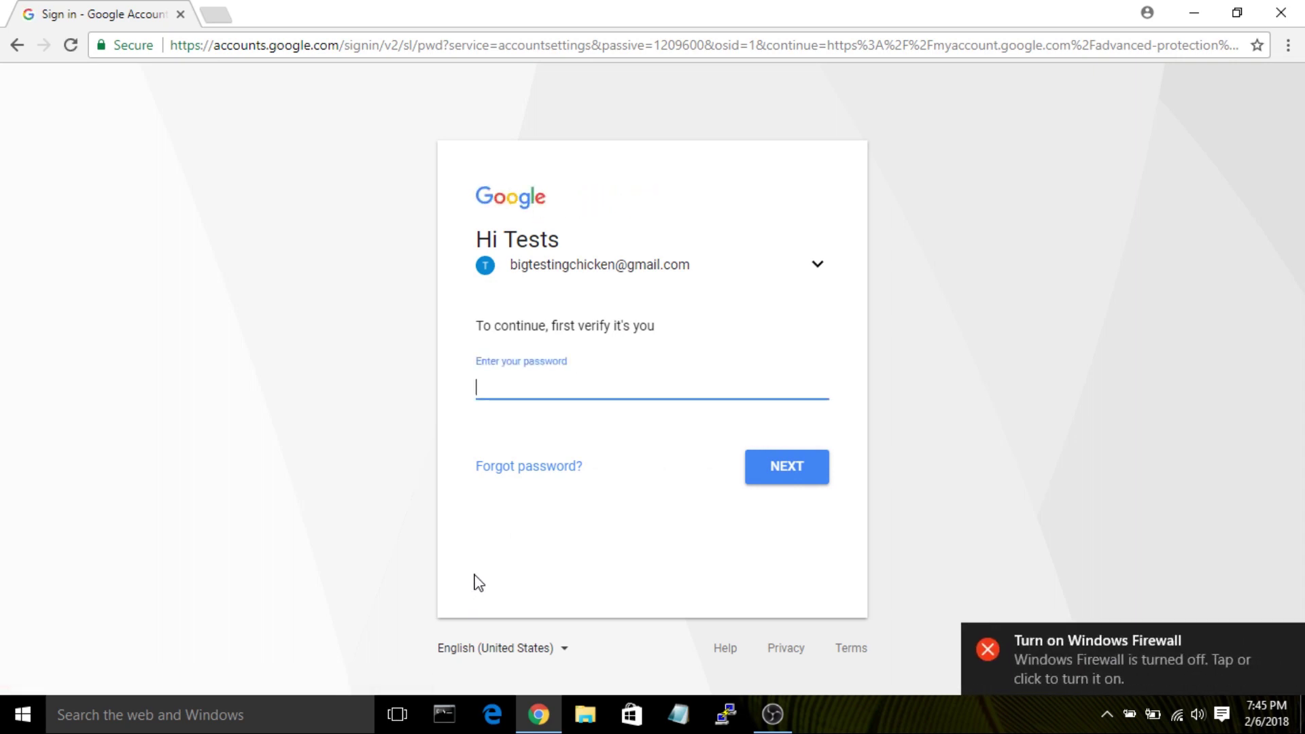
pyautogui.click(1288, 644)
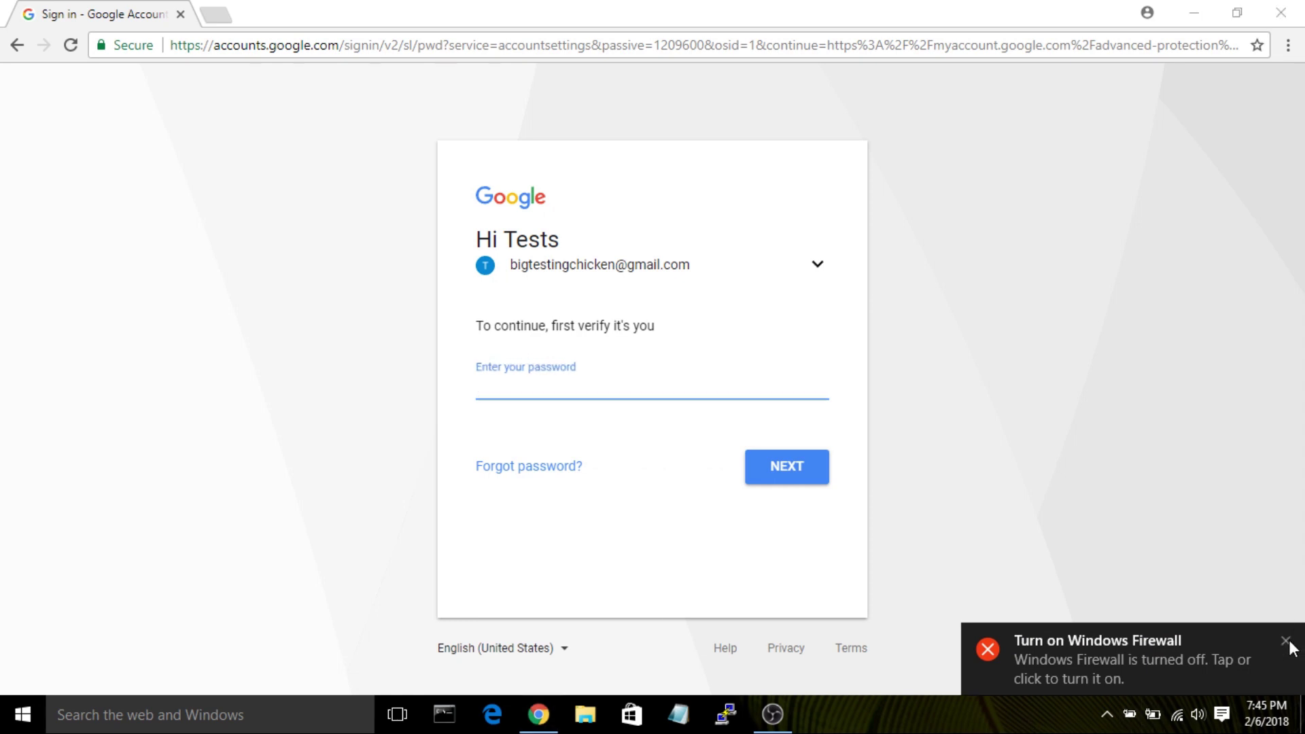
pyautogui.click(669, 395)
pyautogui.write('••')
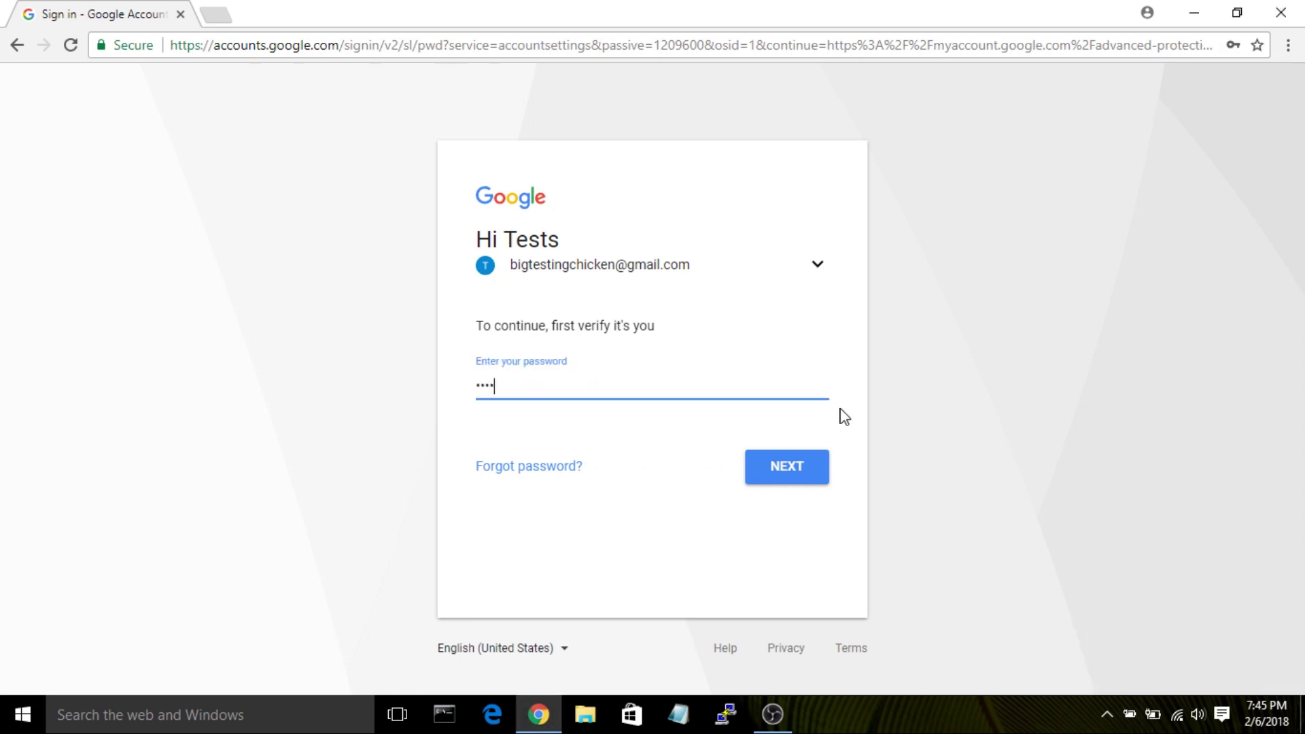
pyautogui.write('••••••••')
pyautogui.press('Return')
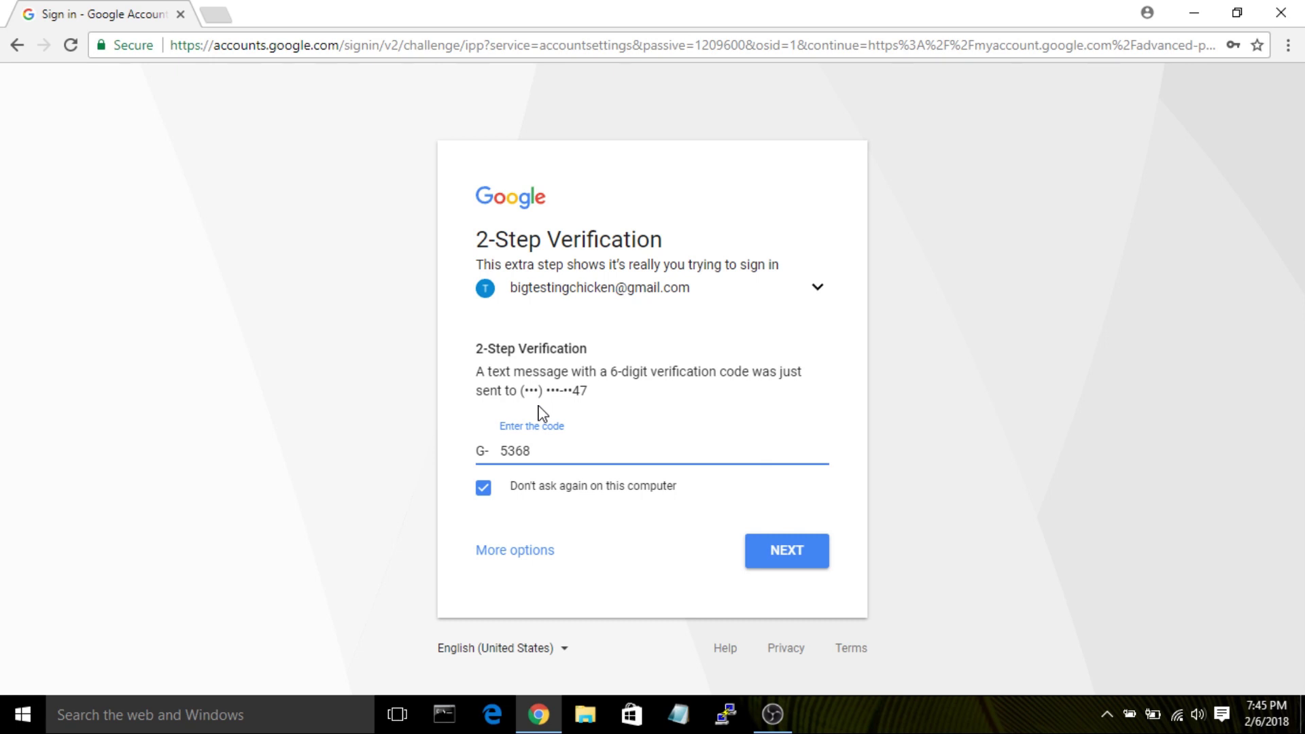
pyautogui.press('Return')
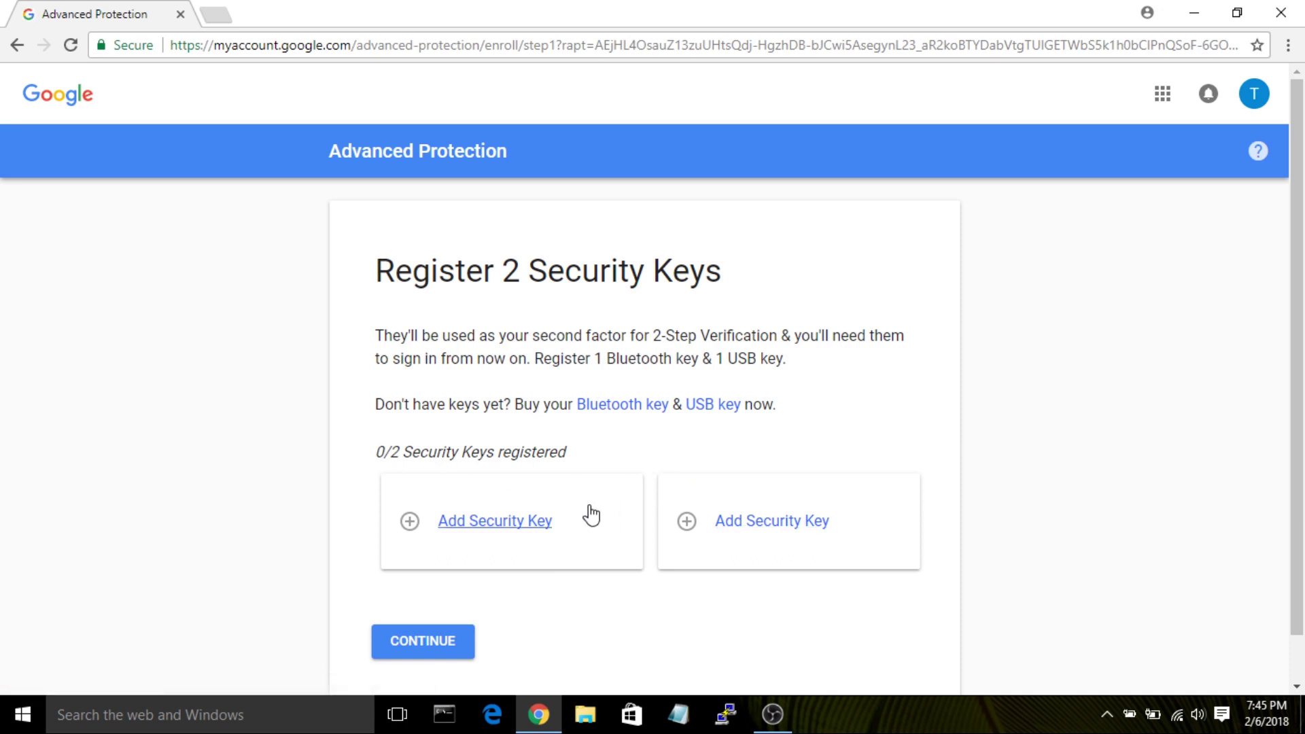
# Register the first security key under the name 'Fetian'
pyautogui.click(494, 523)
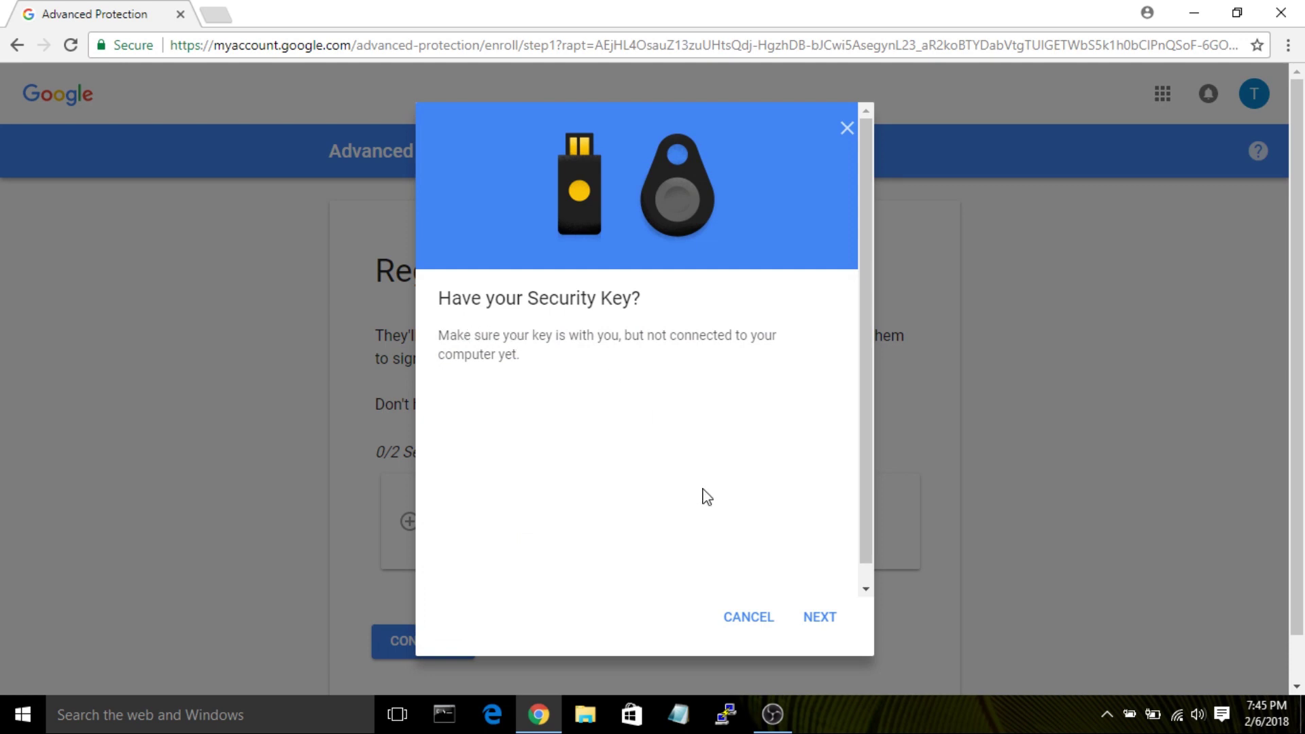
pyautogui.click(812, 620)
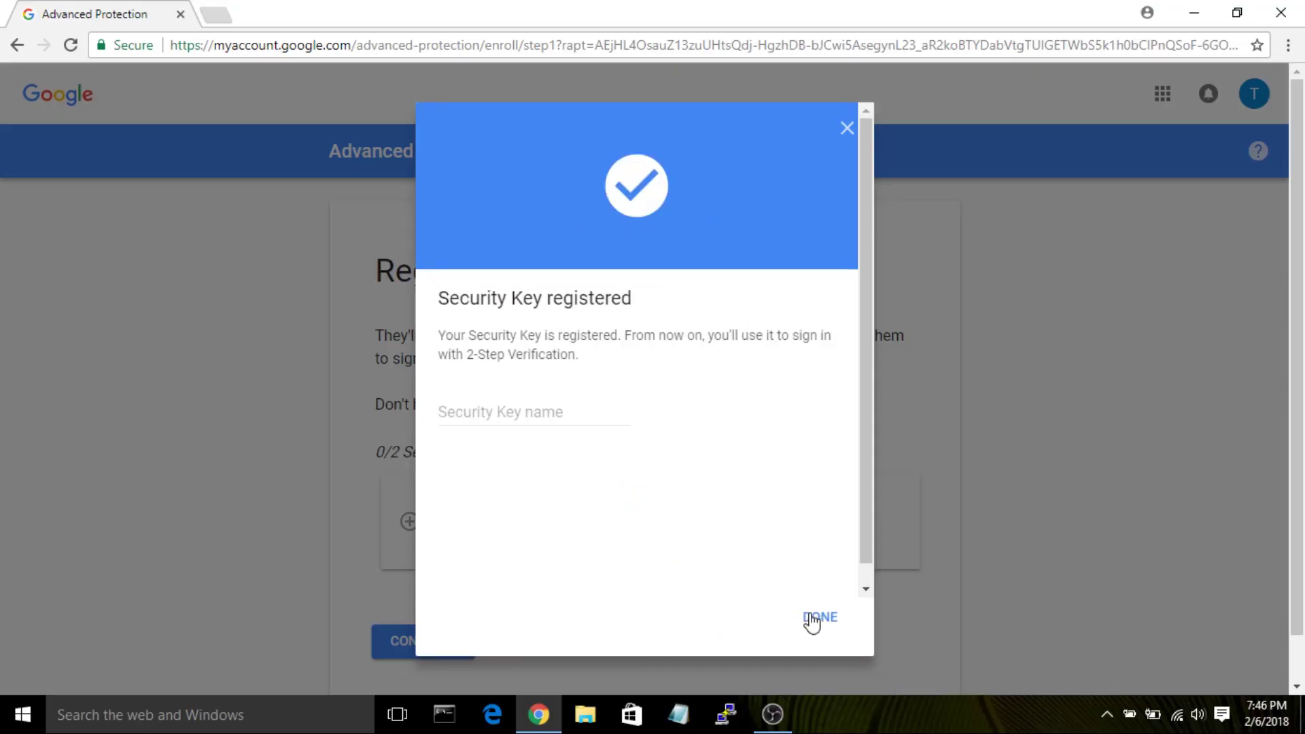
pyautogui.click(541, 409)
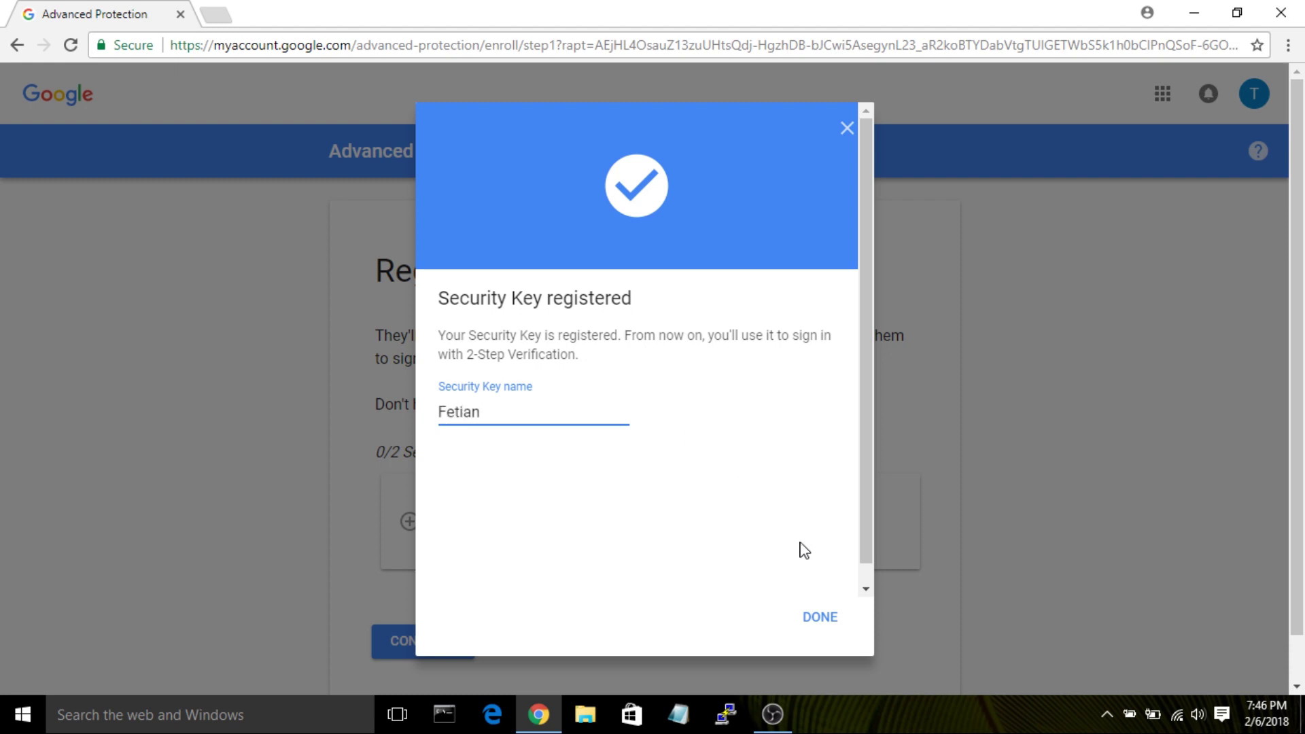
pyautogui.click(822, 619)
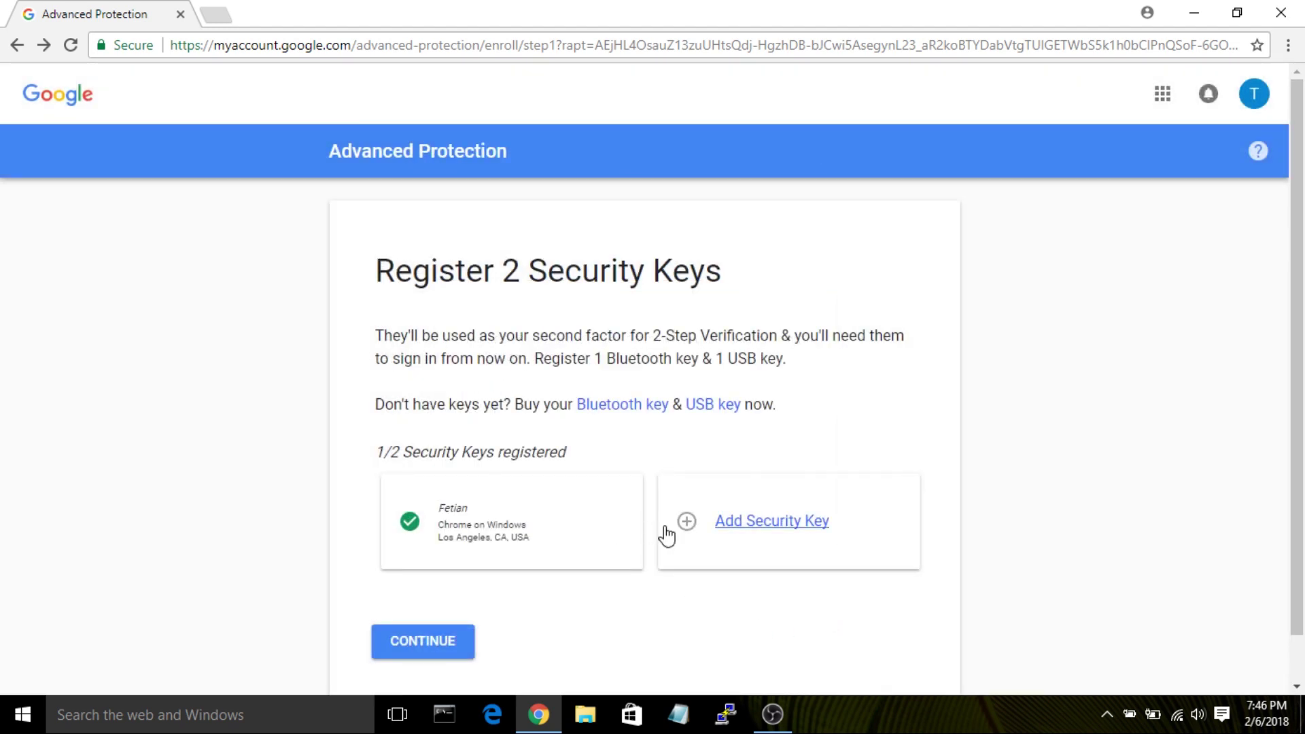
# Register the second security key, retrying after an error, and name it 'Second Fetian'
pyautogui.click(739, 532)
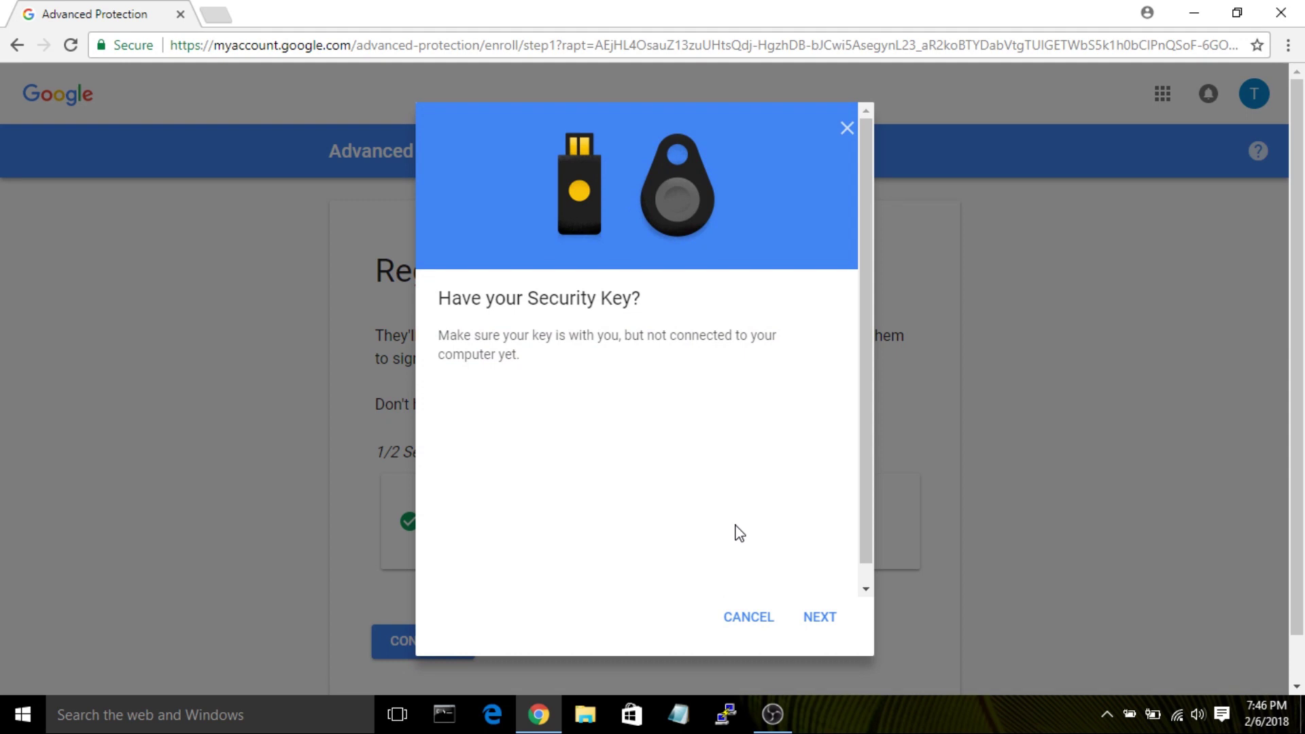
pyautogui.click(815, 621)
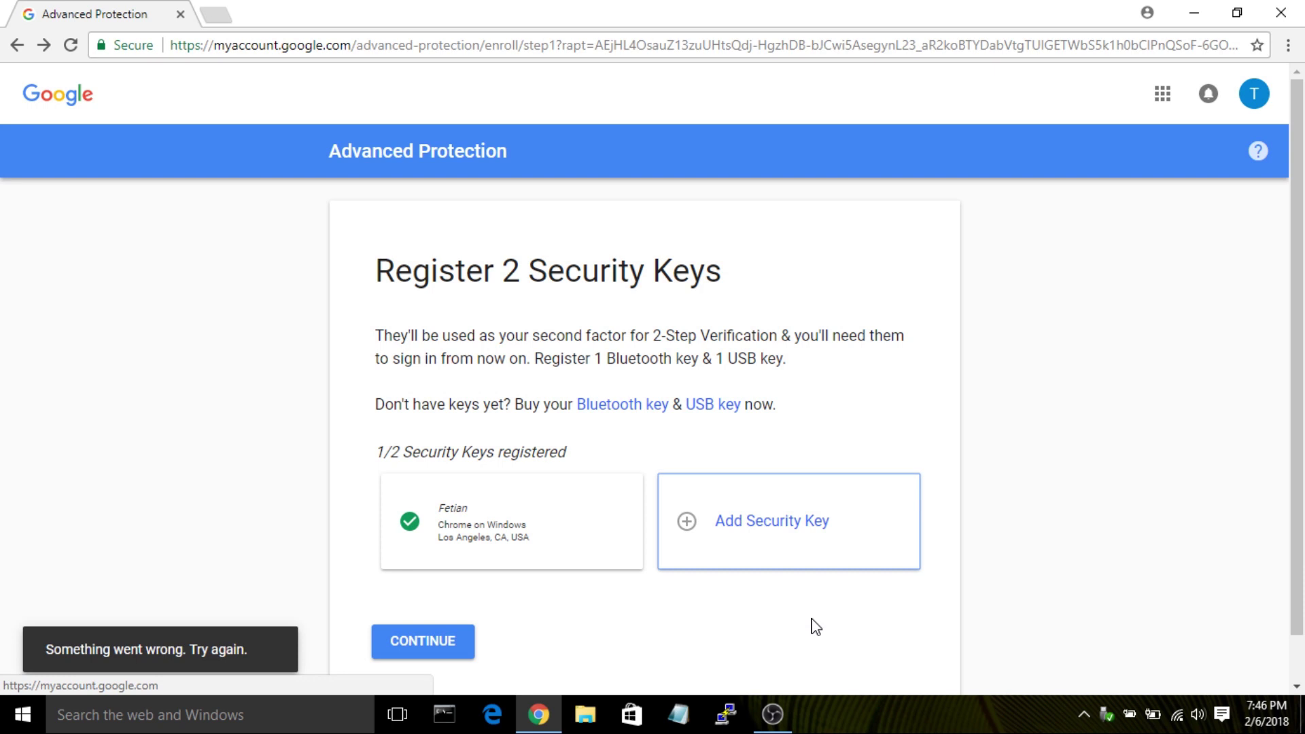
pyautogui.click(772, 538)
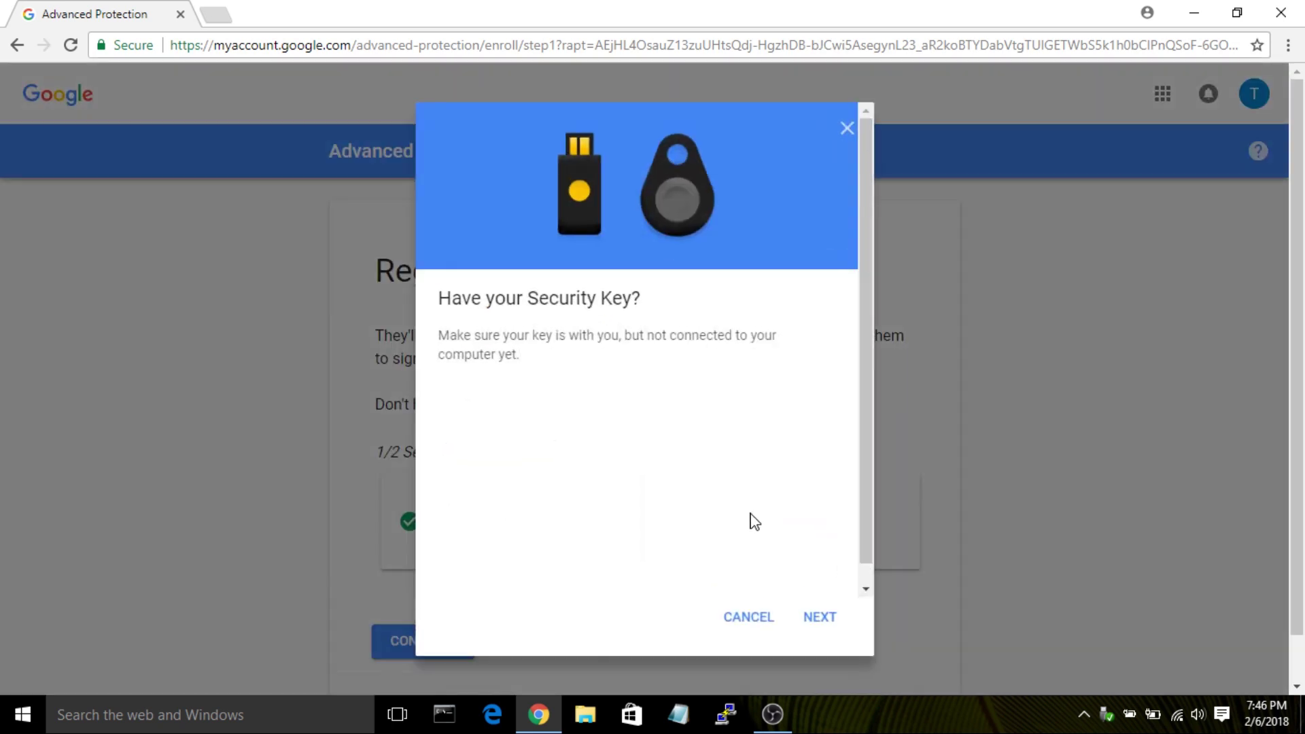
pyautogui.click(819, 619)
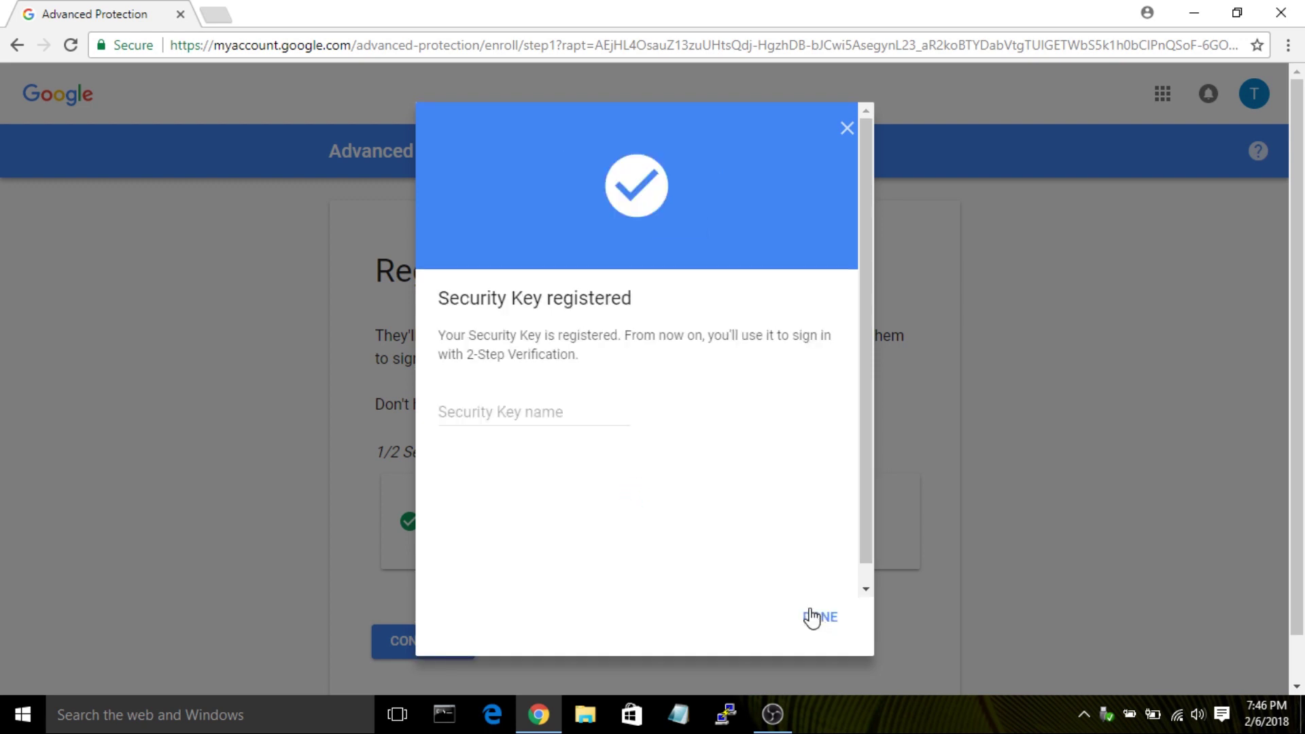
pyautogui.click(504, 414)
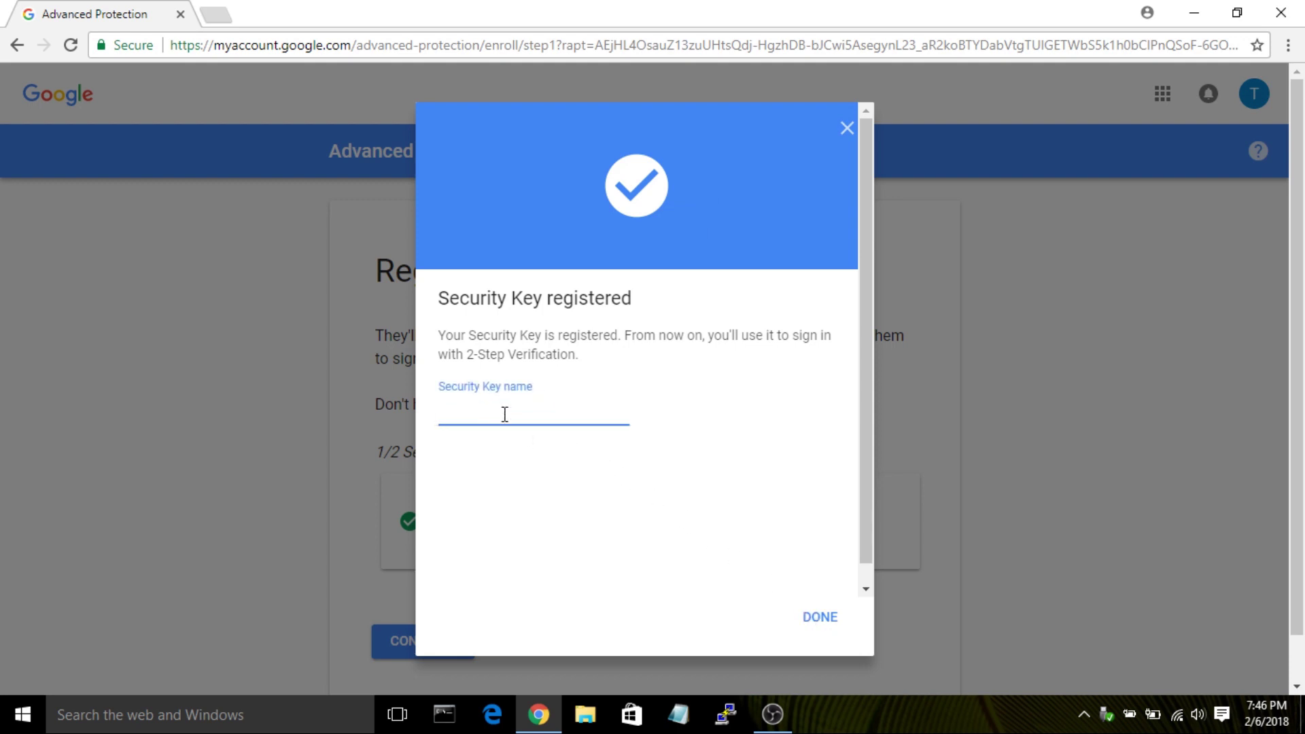
pyautogui.write('Second Fetian')
pyautogui.click(814, 620)
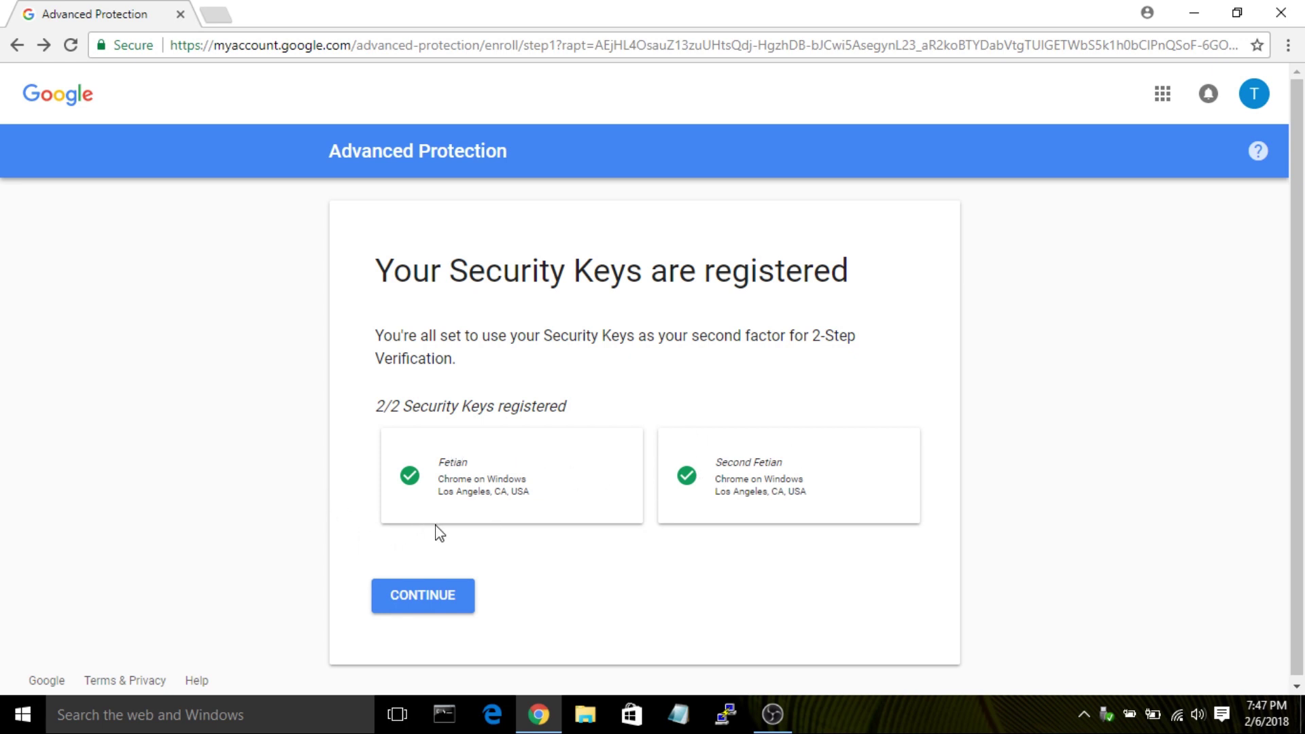
# Continue to the Turn on Advanced Protection step and review its details
pyautogui.click(436, 593)
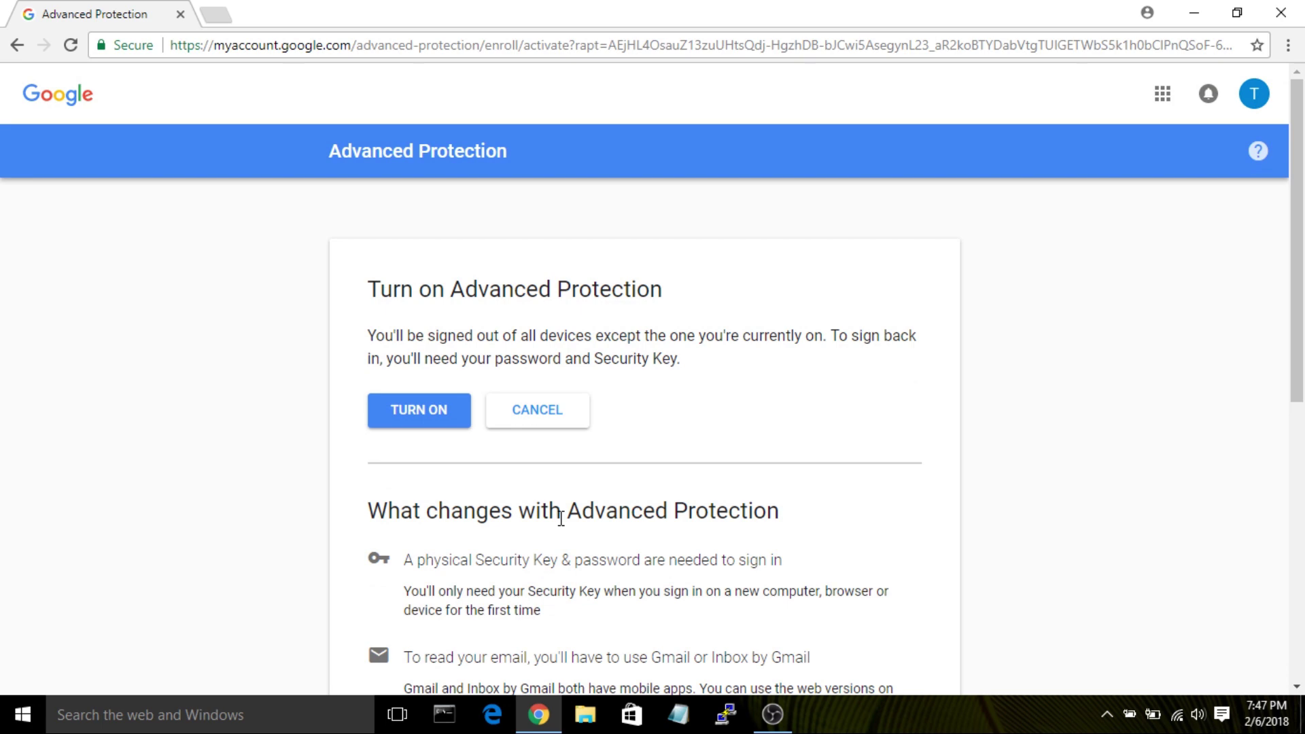
pyautogui.scroll(-3, 561, 518)
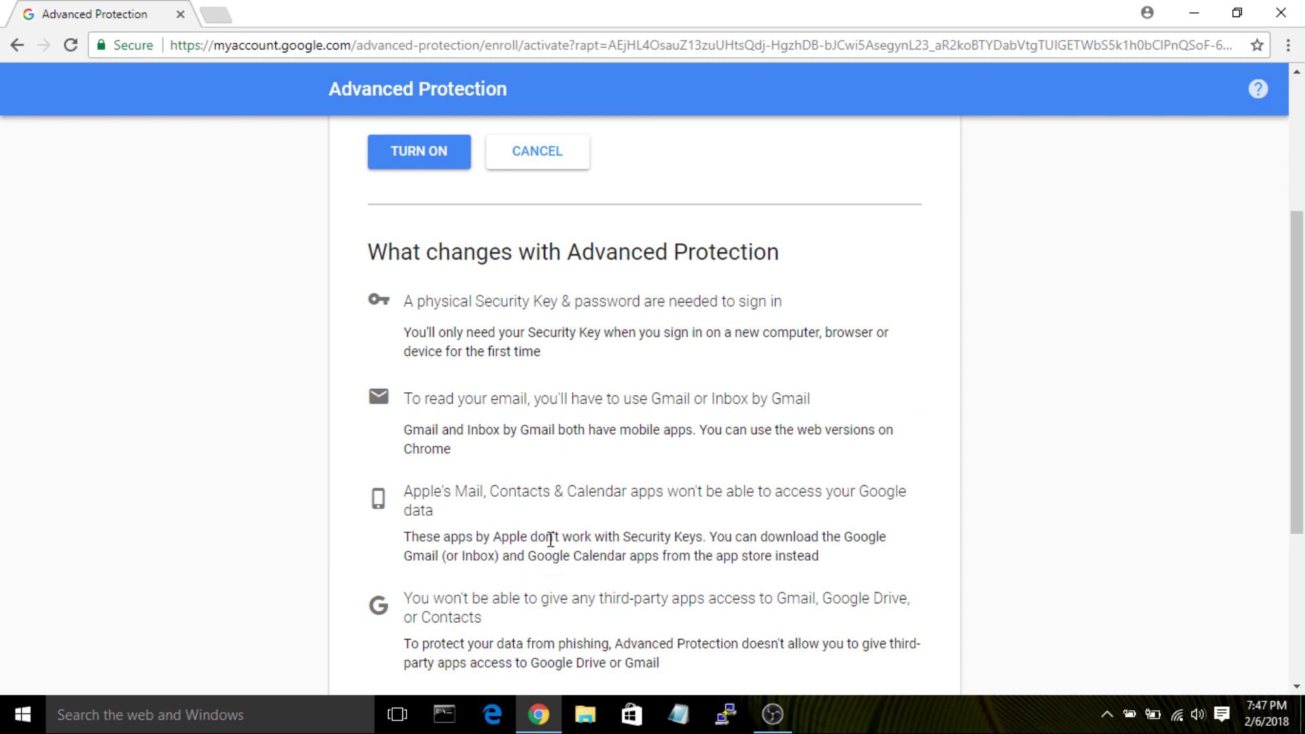
pyautogui.scroll(-3, 551, 539)
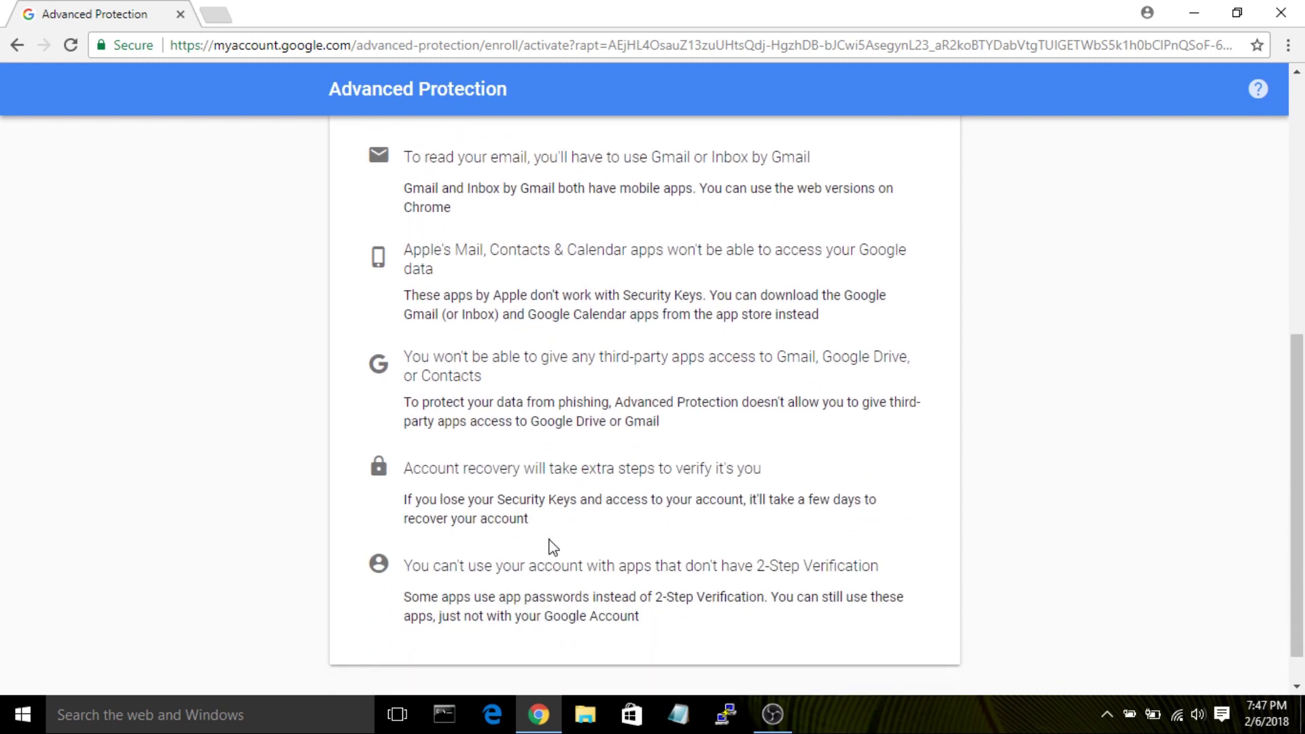
pyautogui.scroll(7, 551, 544)
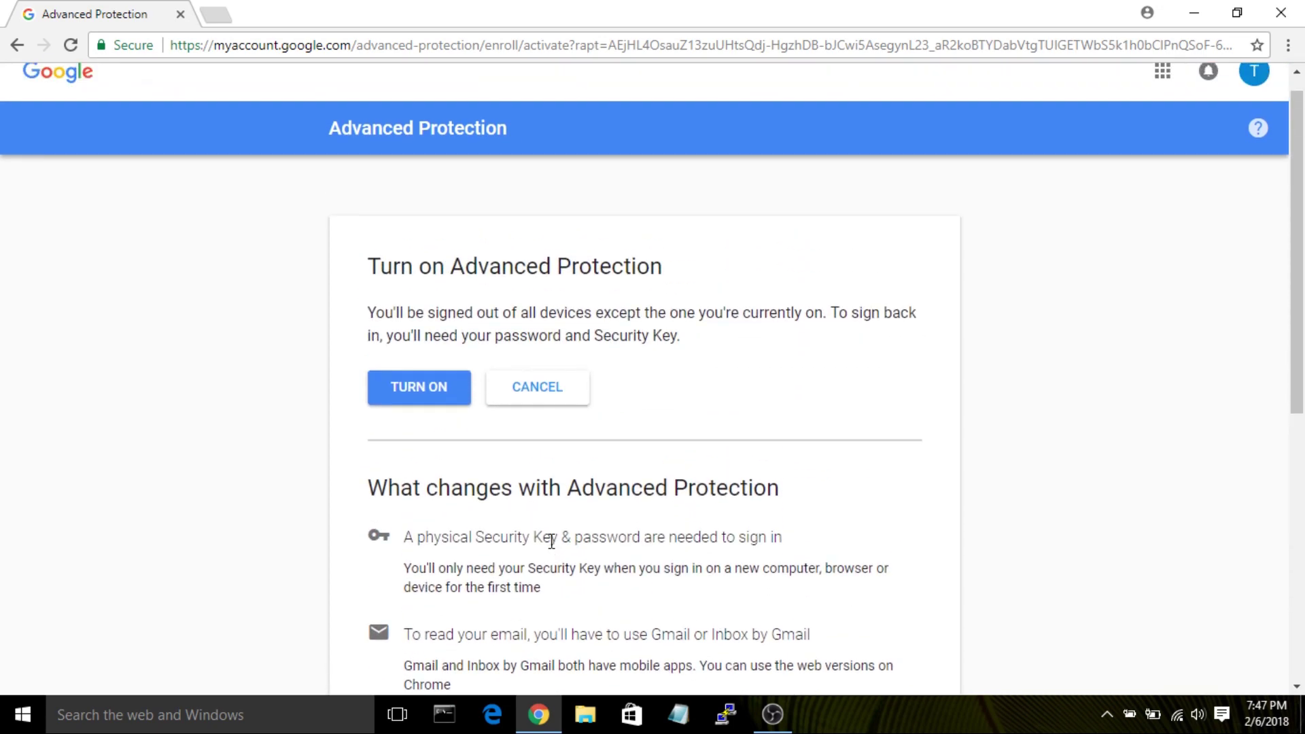
# Turn on Advanced Protection, confirm it, and go to the account's security settings
pyautogui.click(416, 386)
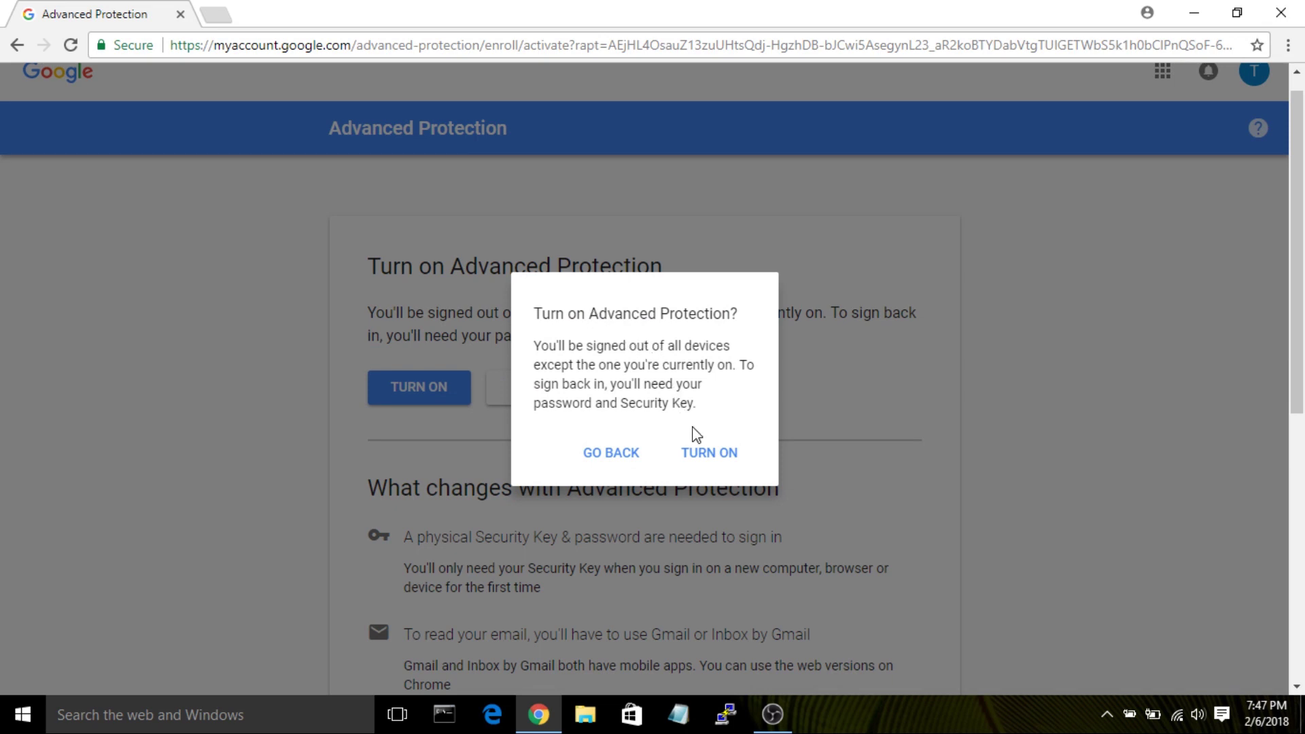
pyautogui.click(709, 454)
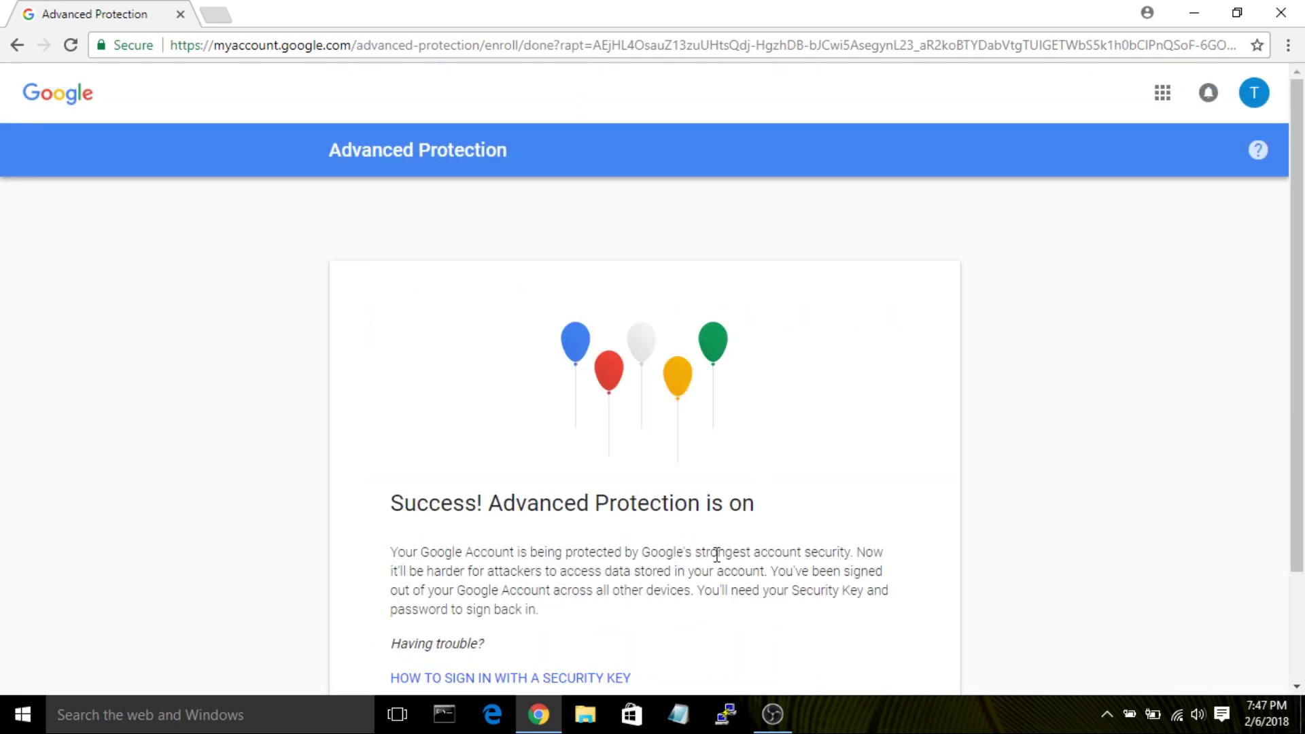
pyautogui.scroll(-3, 696, 568)
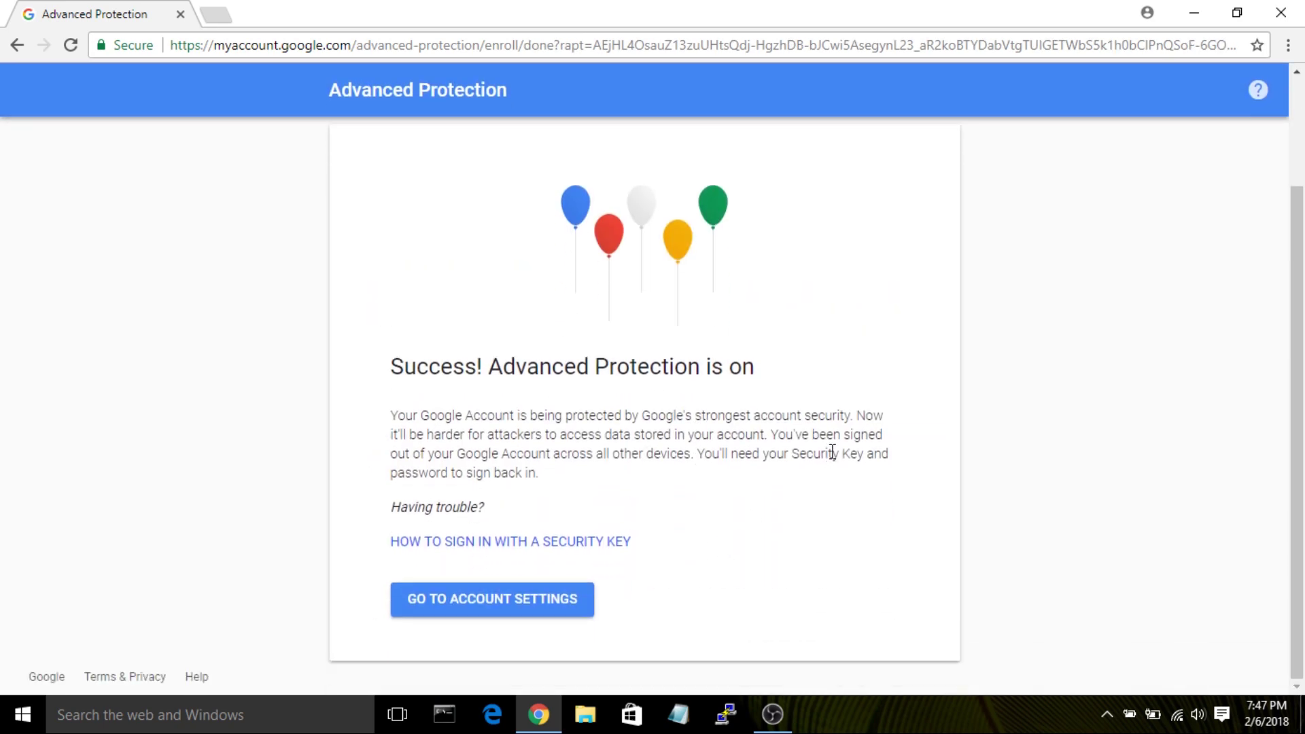
pyautogui.click(507, 600)
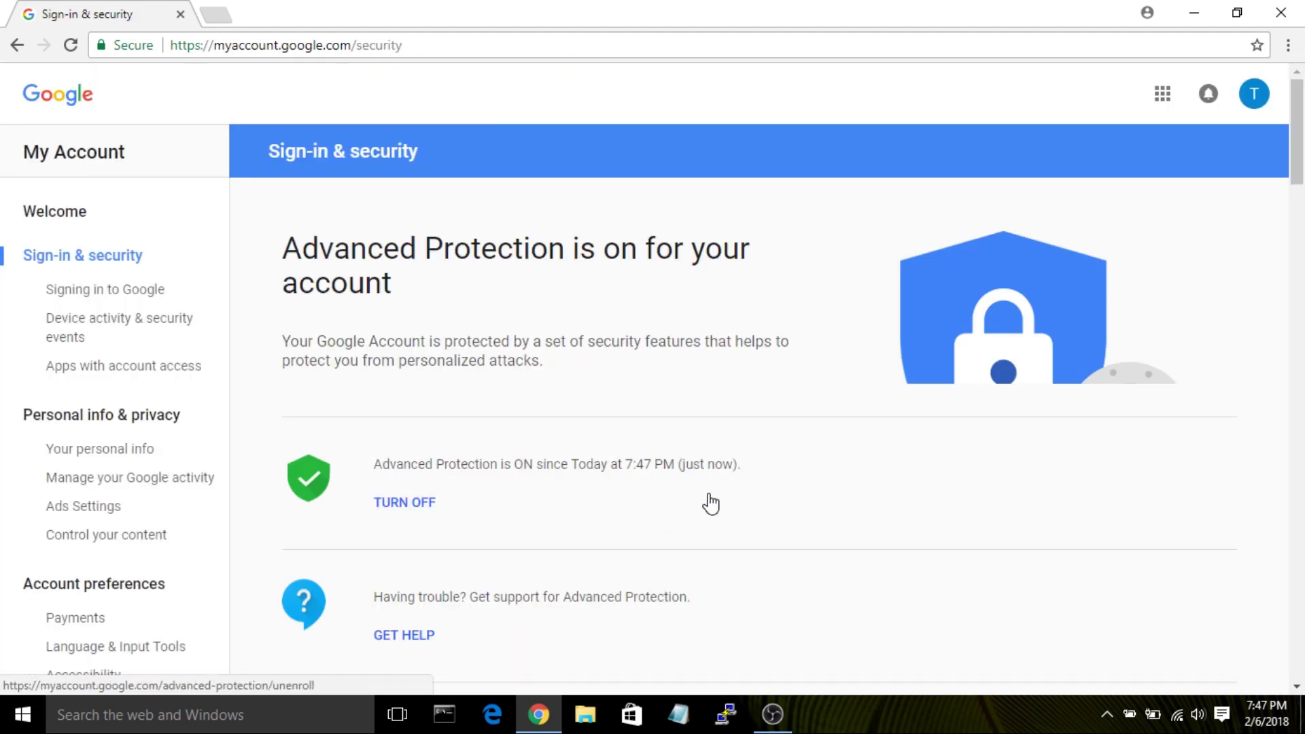
# Scroll the Sign-in & security page to the Signing in to Google section
pyautogui.scroll(-6, 711, 503)
pyautogui.scroll(4, 713, 513)
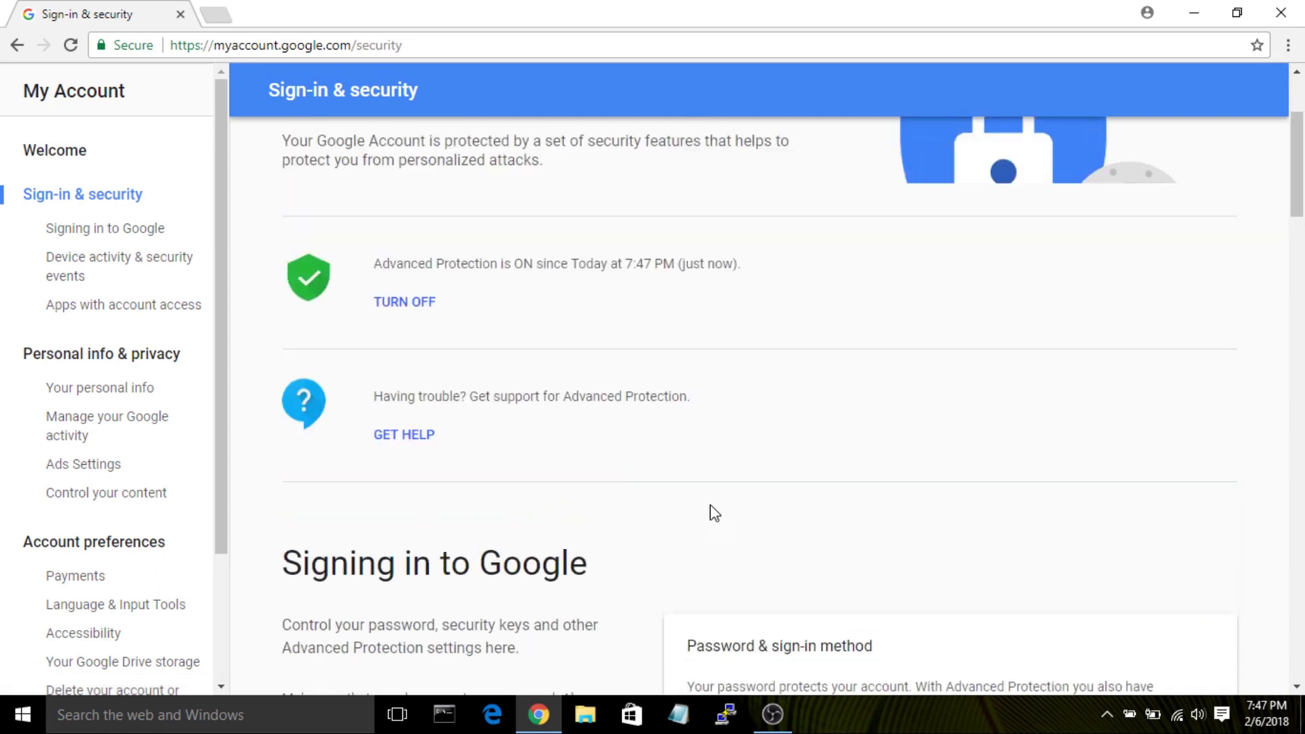
pyautogui.scroll(3, 714, 513)
pyautogui.scroll(-7, 710, 515)
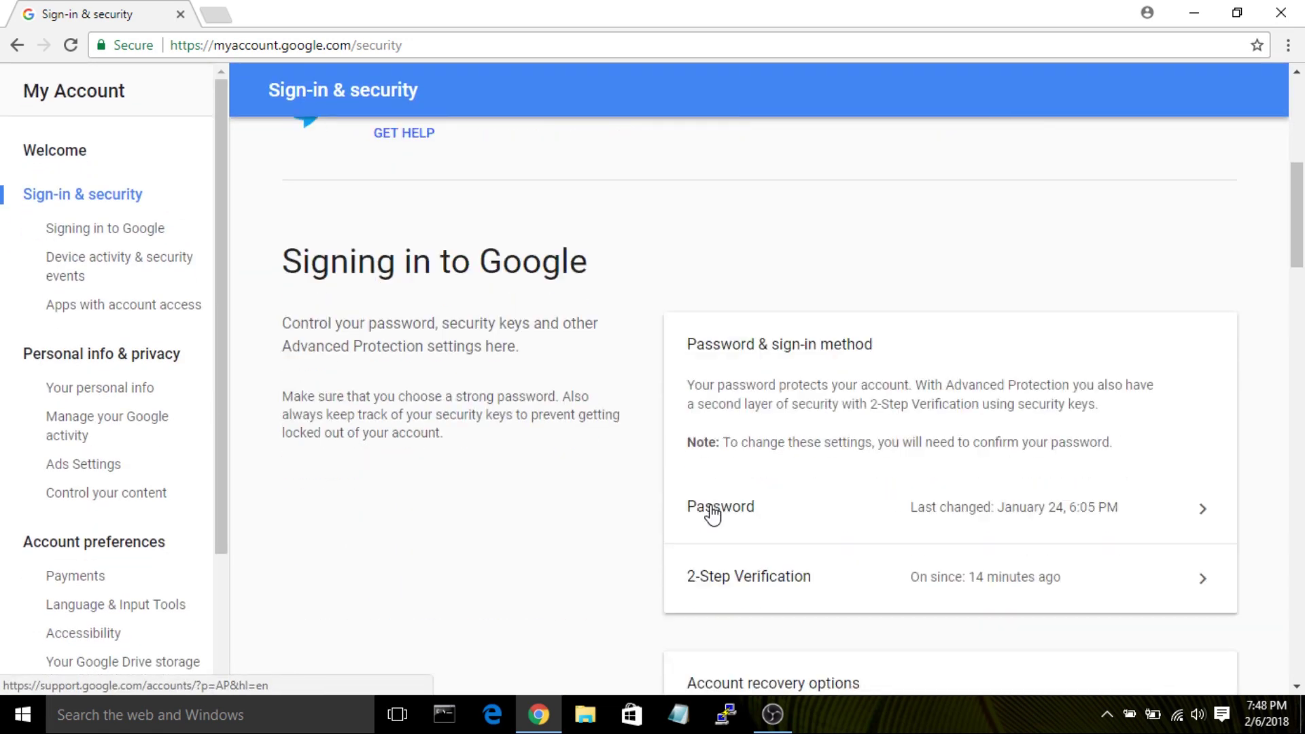
pyautogui.scroll(8, 711, 513)
pyautogui.scroll(-6, 713, 514)
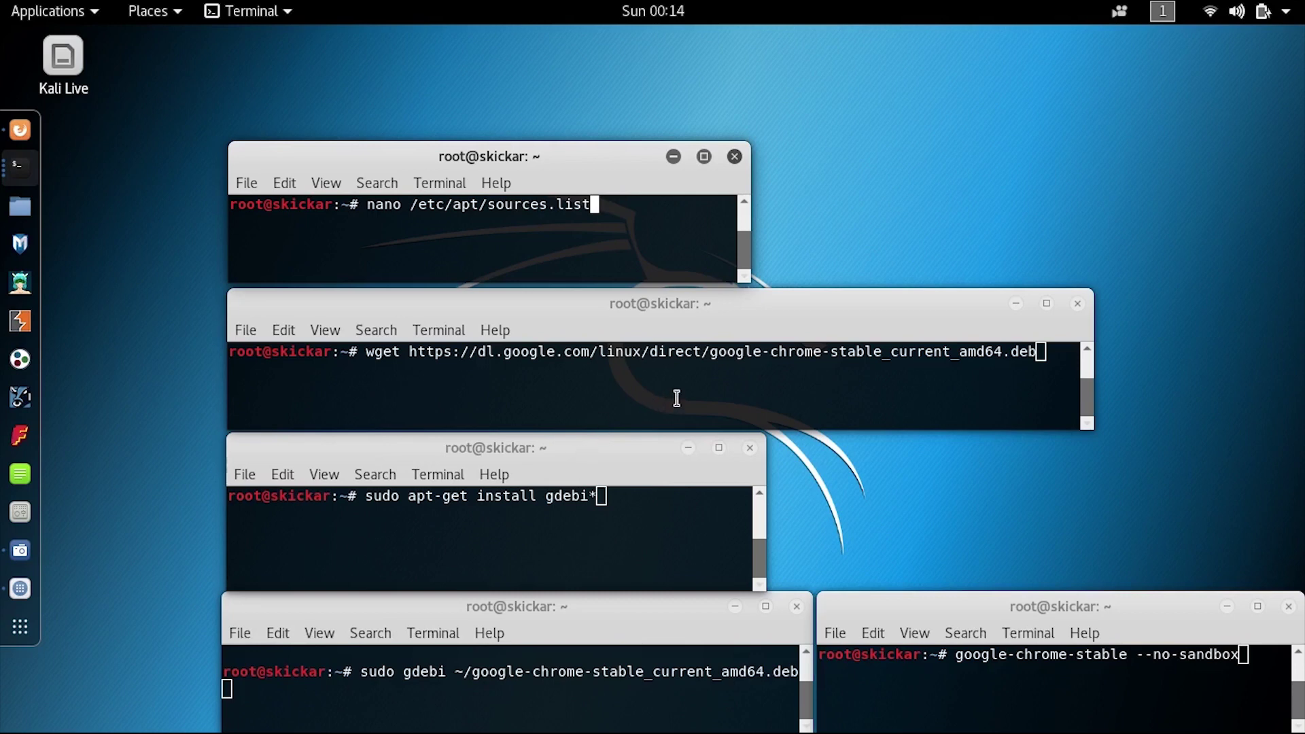
# On the Kali desktop, focus the Chrome download terminal among the five prepared terminals
pyautogui.click(564, 299)
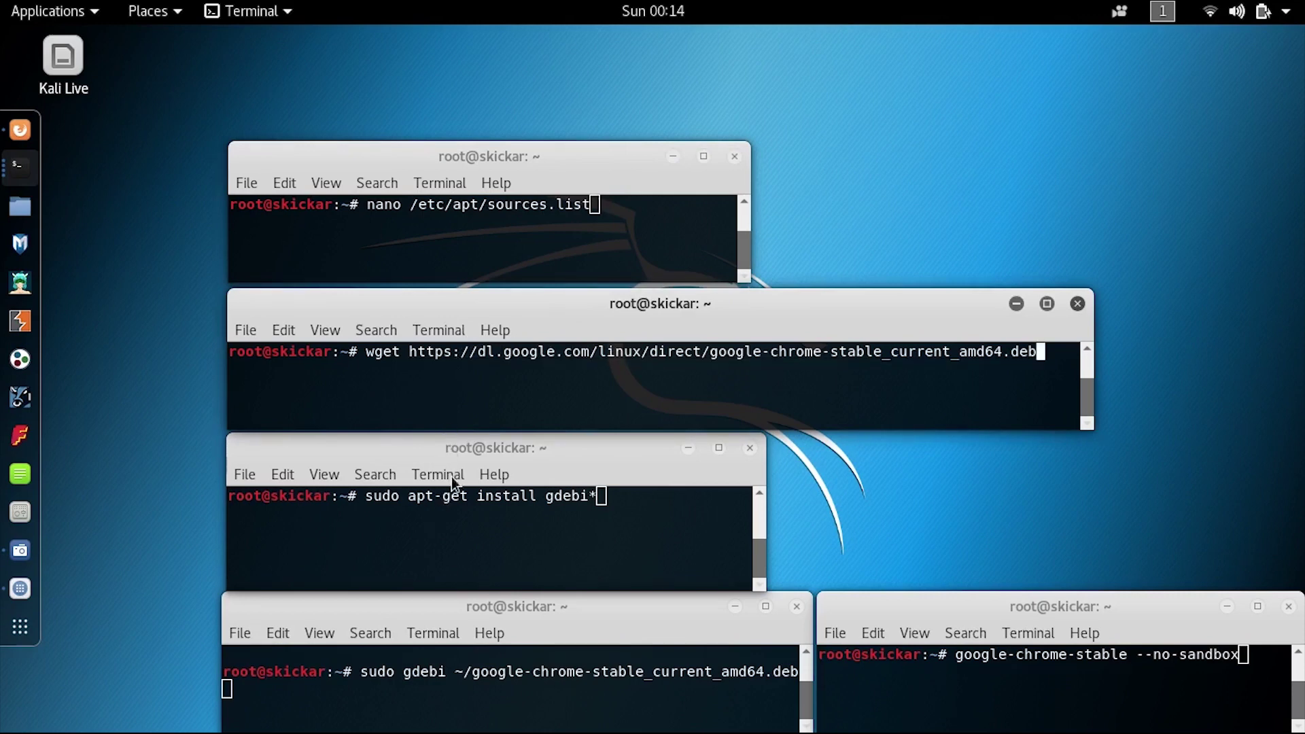
# Run nano /etc/apt/sources.list in the top terminal and maximize the editor
pyautogui.click(668, 237)
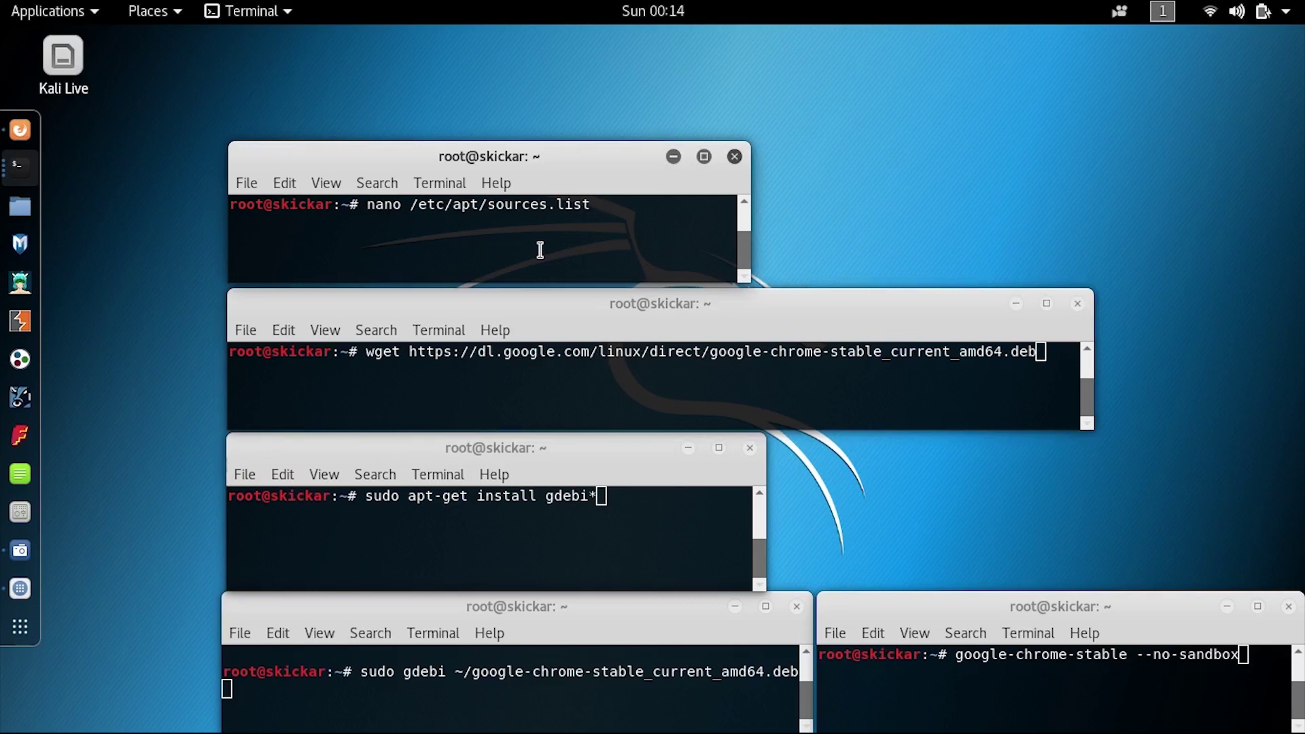
pyautogui.press('Return')
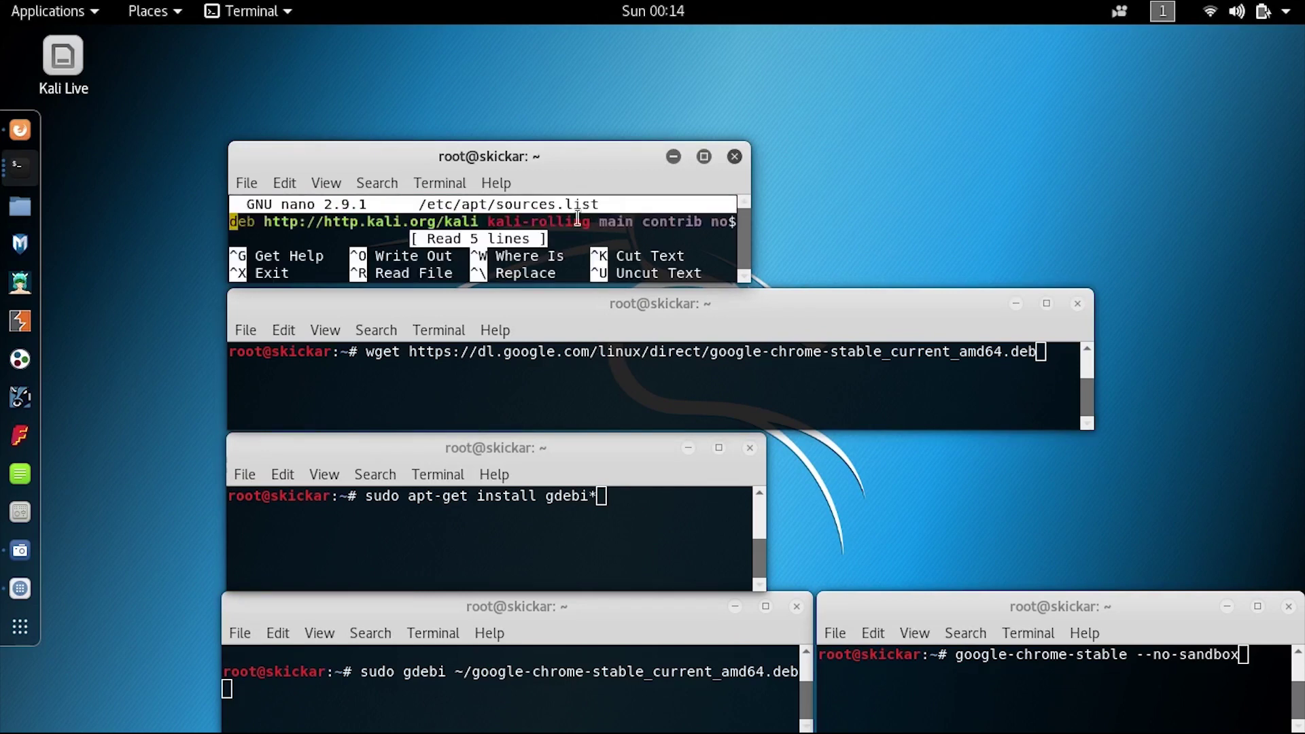
pyautogui.click(704, 157)
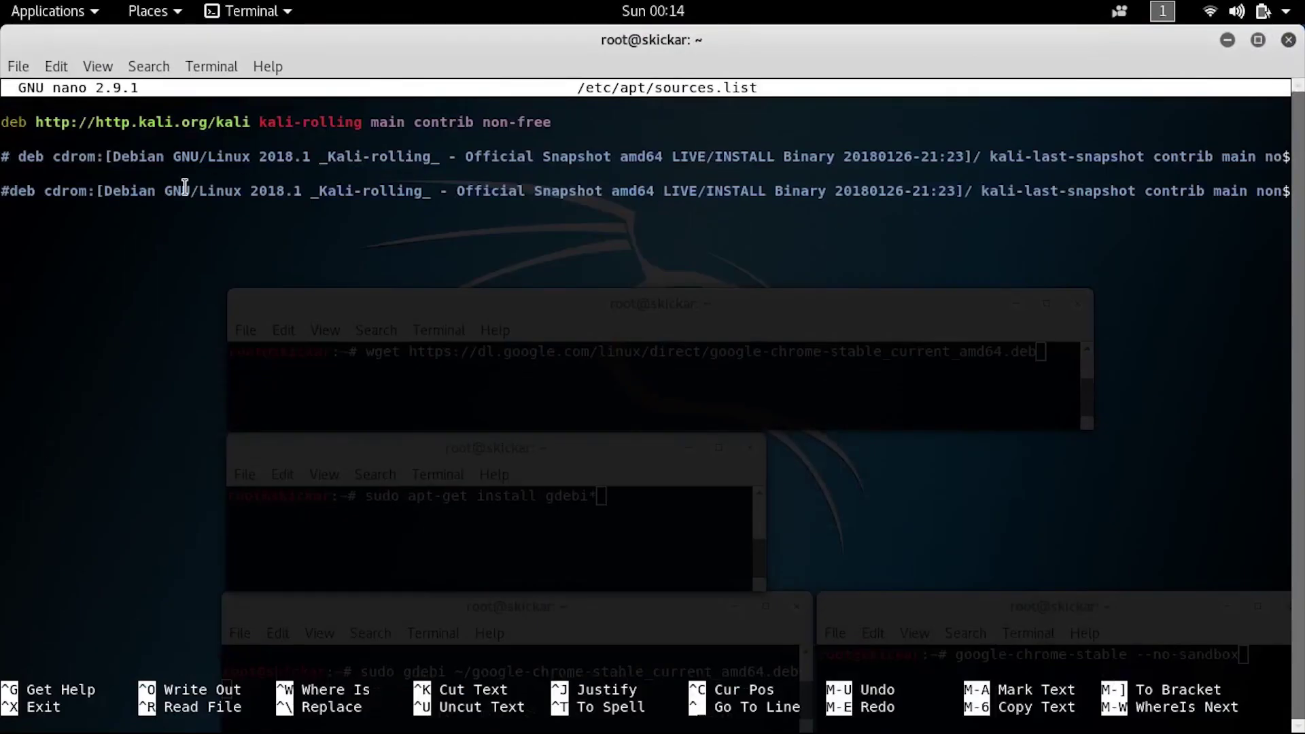
# Check the kali-rolling repository line, exit nano unchanged twice, then maximize the wget download terminal
pyautogui.press('Up')
pyautogui.press('Up')
pyautogui.hotkey('ctrl', 'x')
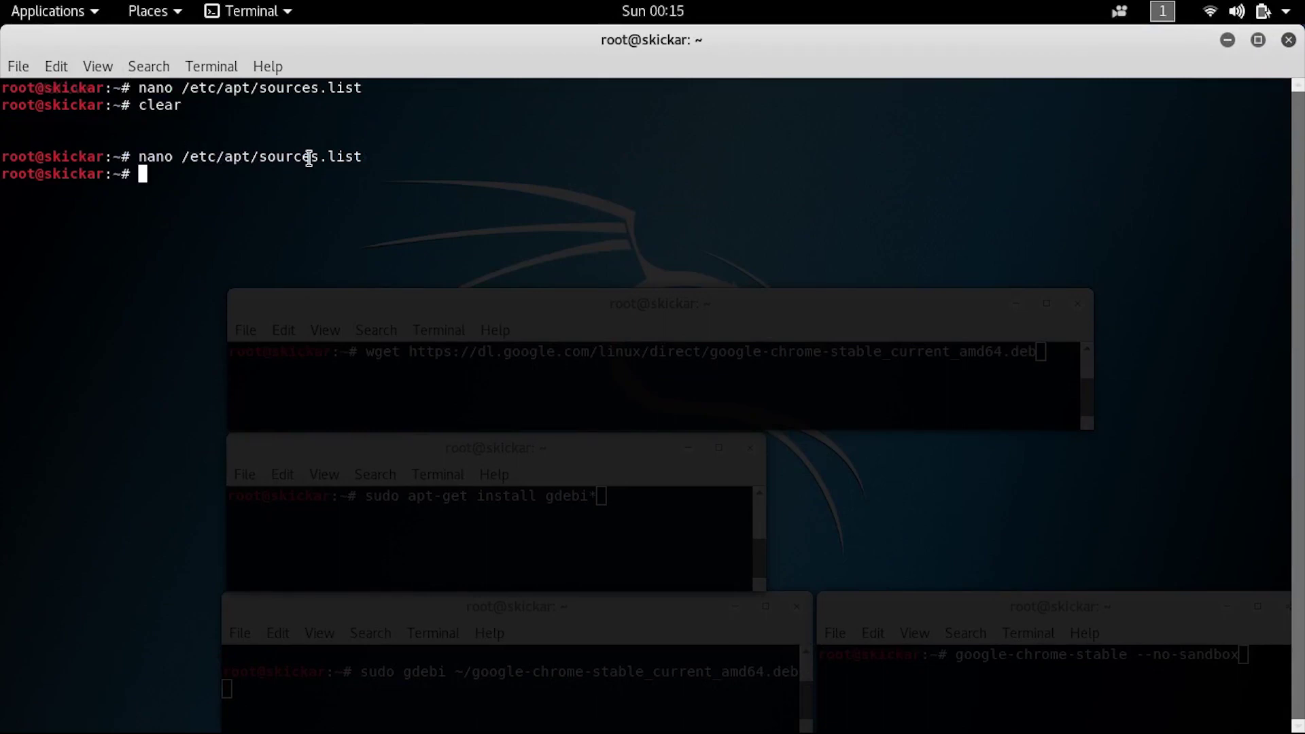
pyautogui.press('Up')
pyautogui.press('Return')
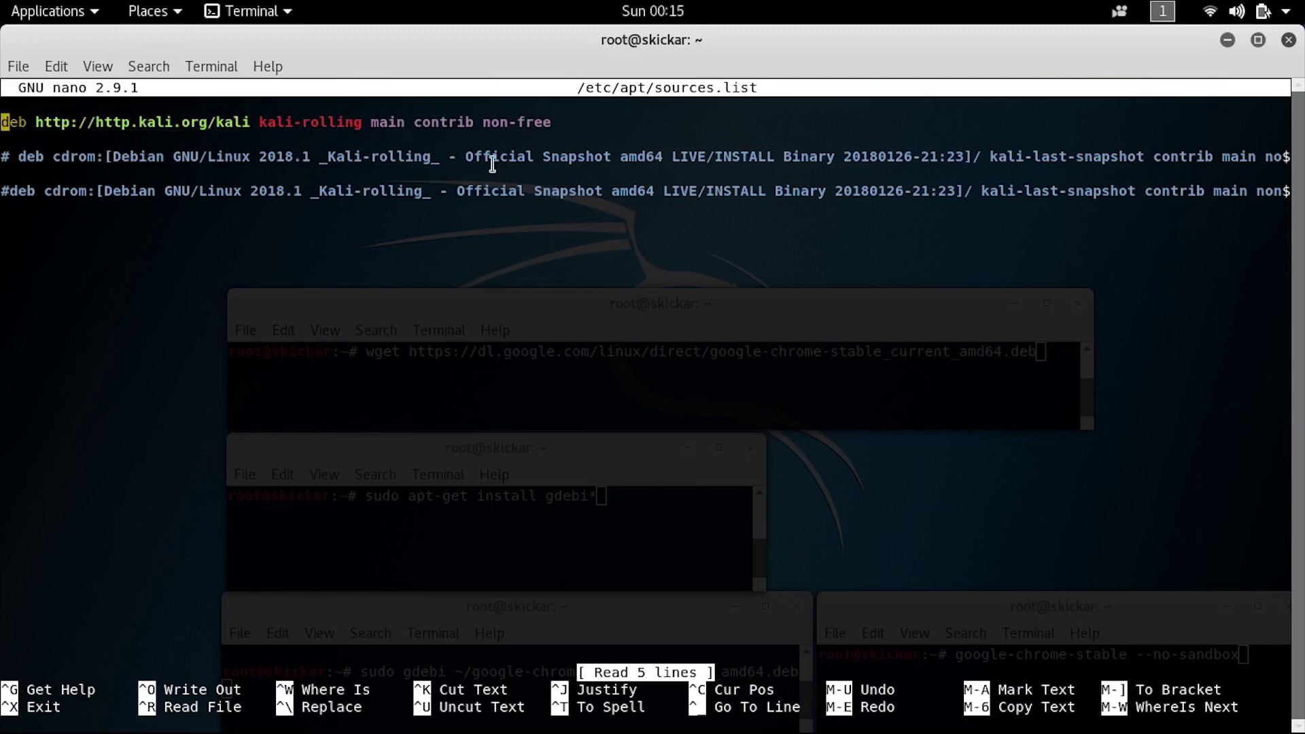
pyautogui.hotkey('ctrl', 'x')
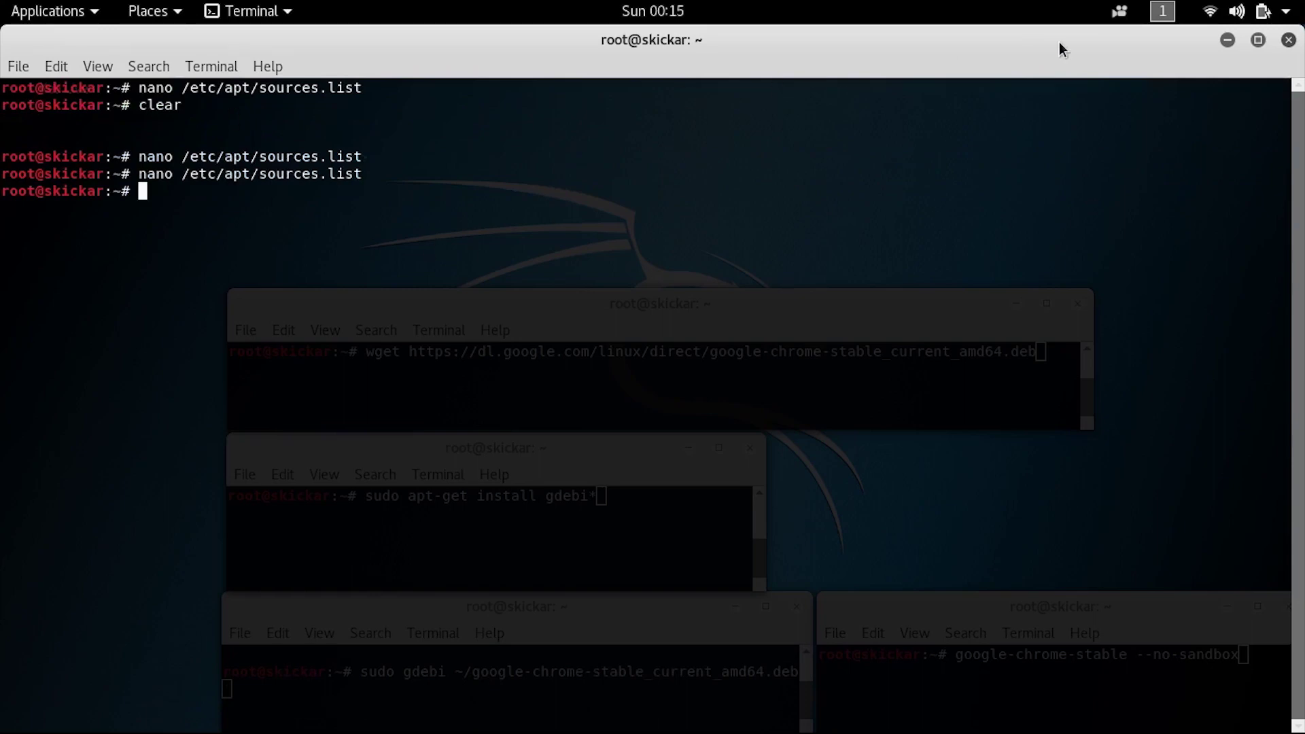
pyautogui.click(1227, 41)
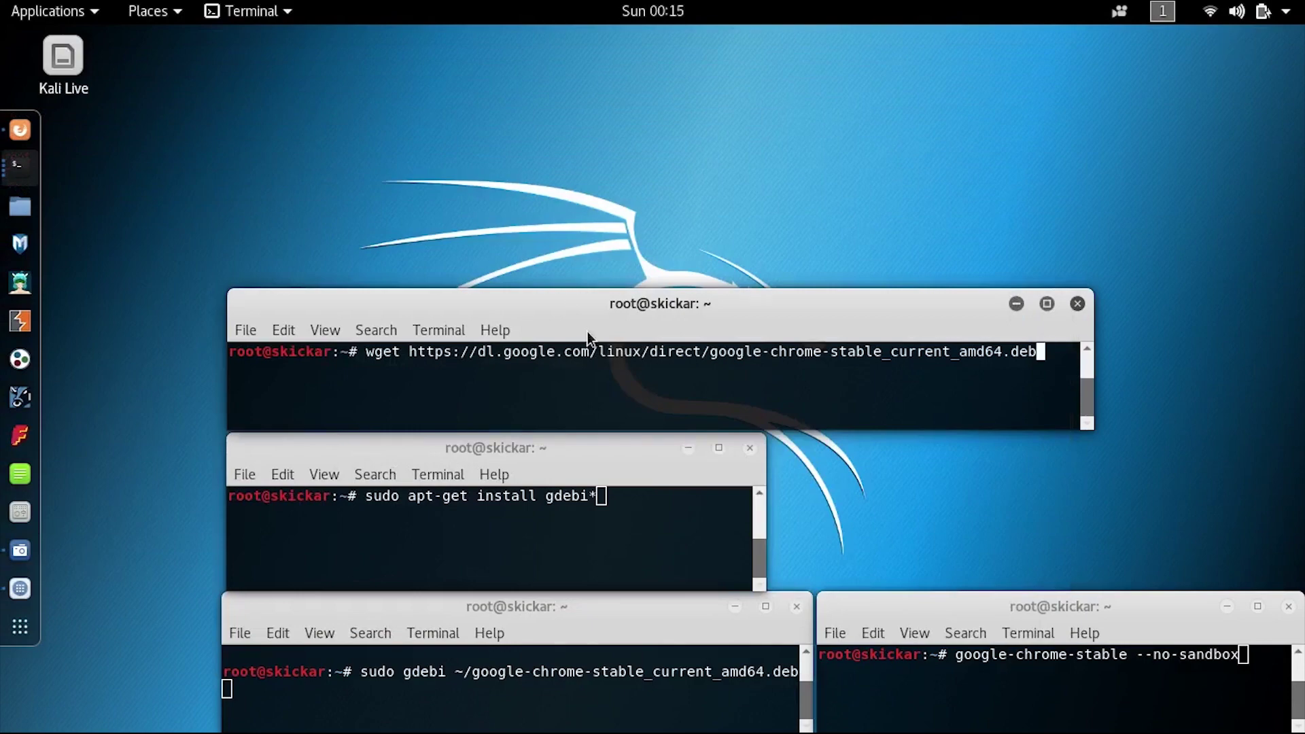
pyautogui.click(1047, 304)
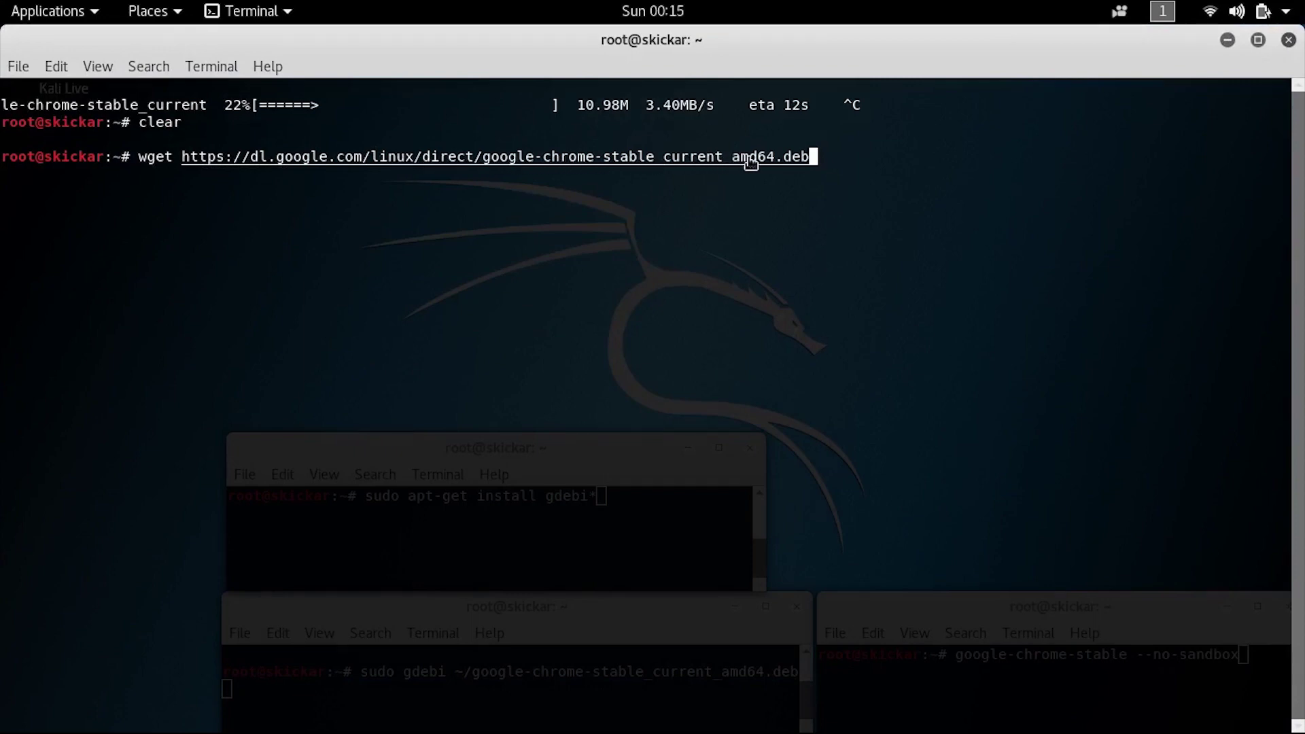
# Download the 49M google-chrome-stable_current_amd64.deb with wget, then close that terminal
pyautogui.press('Return')
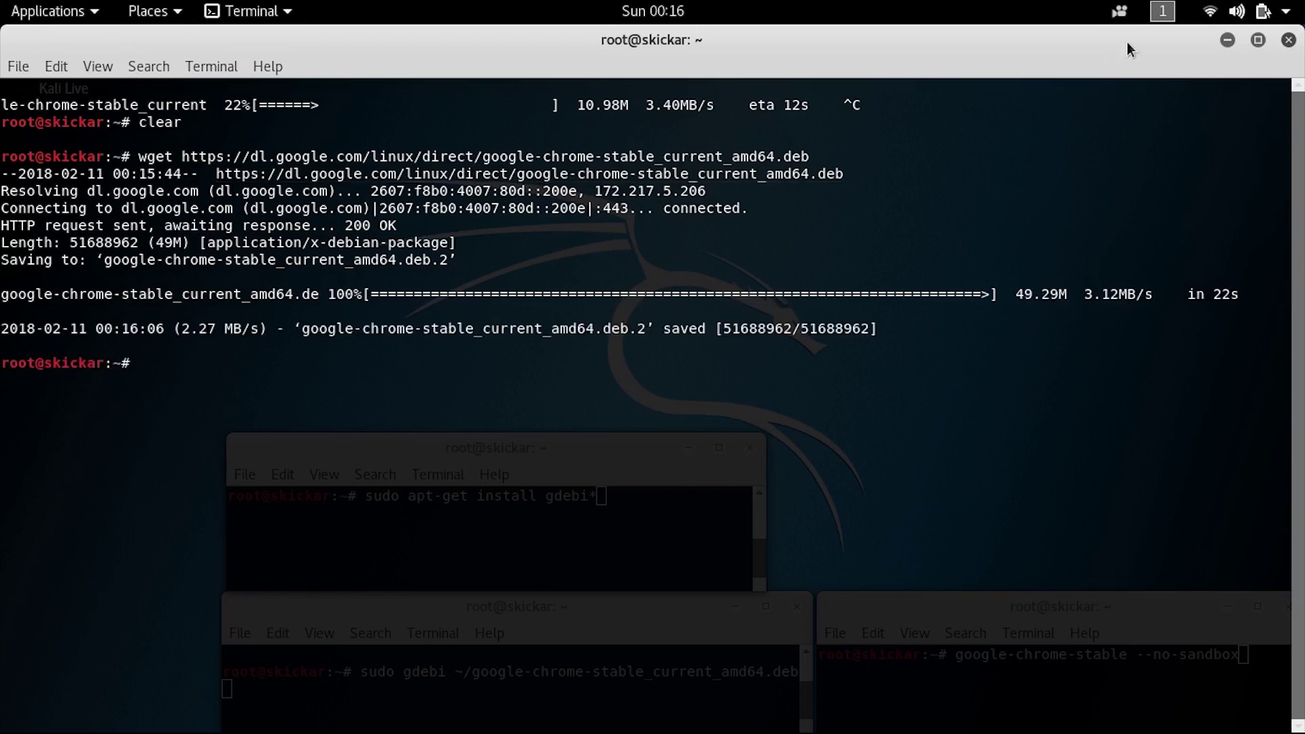
pyautogui.click(1290, 39)
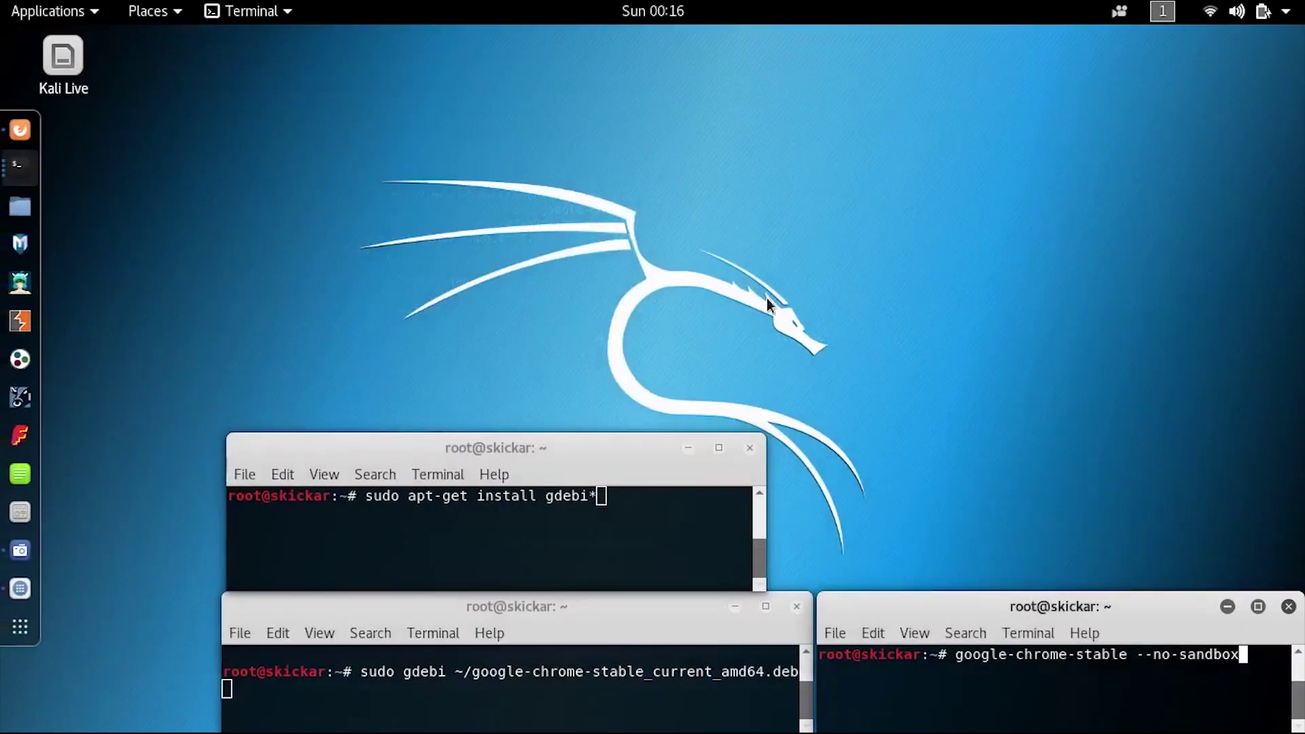
# Install gdebi and gdebi-core 0.9.5.7+nmu2 with apt-get, then close the terminal
pyautogui.click(717, 447)
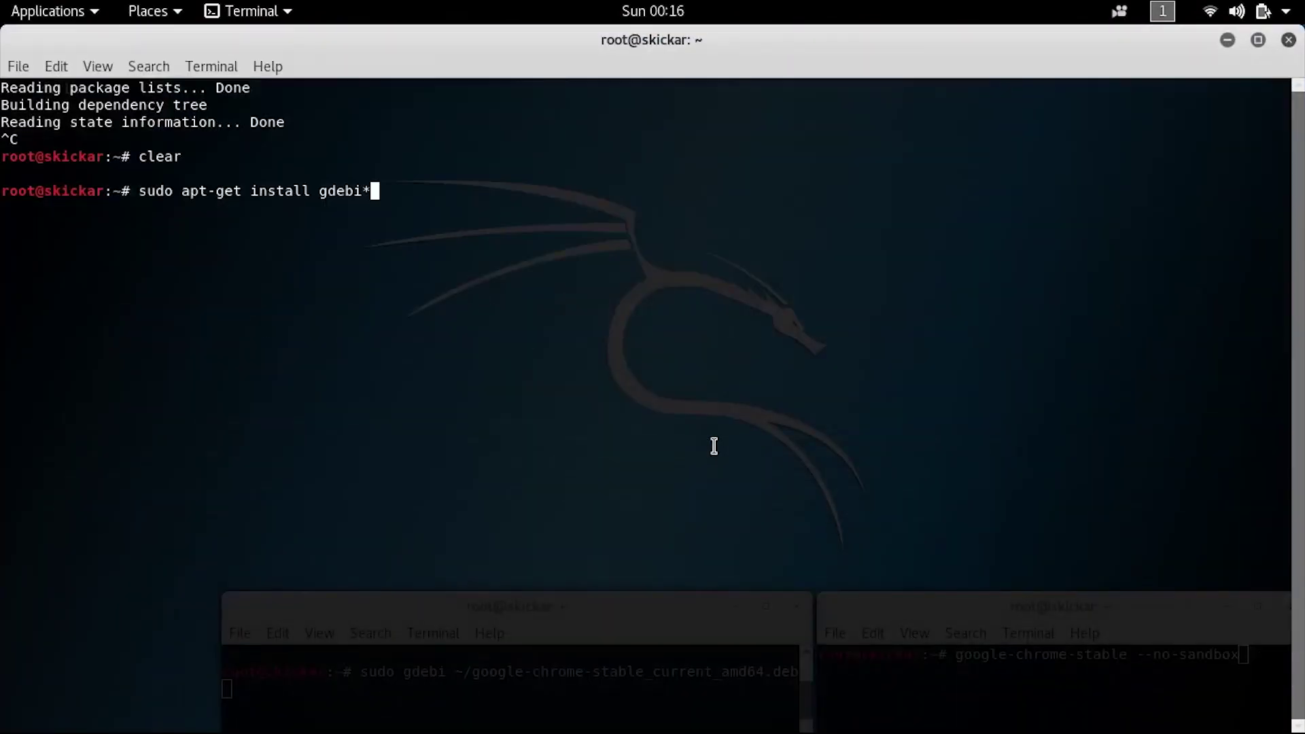
pyautogui.press('Return')
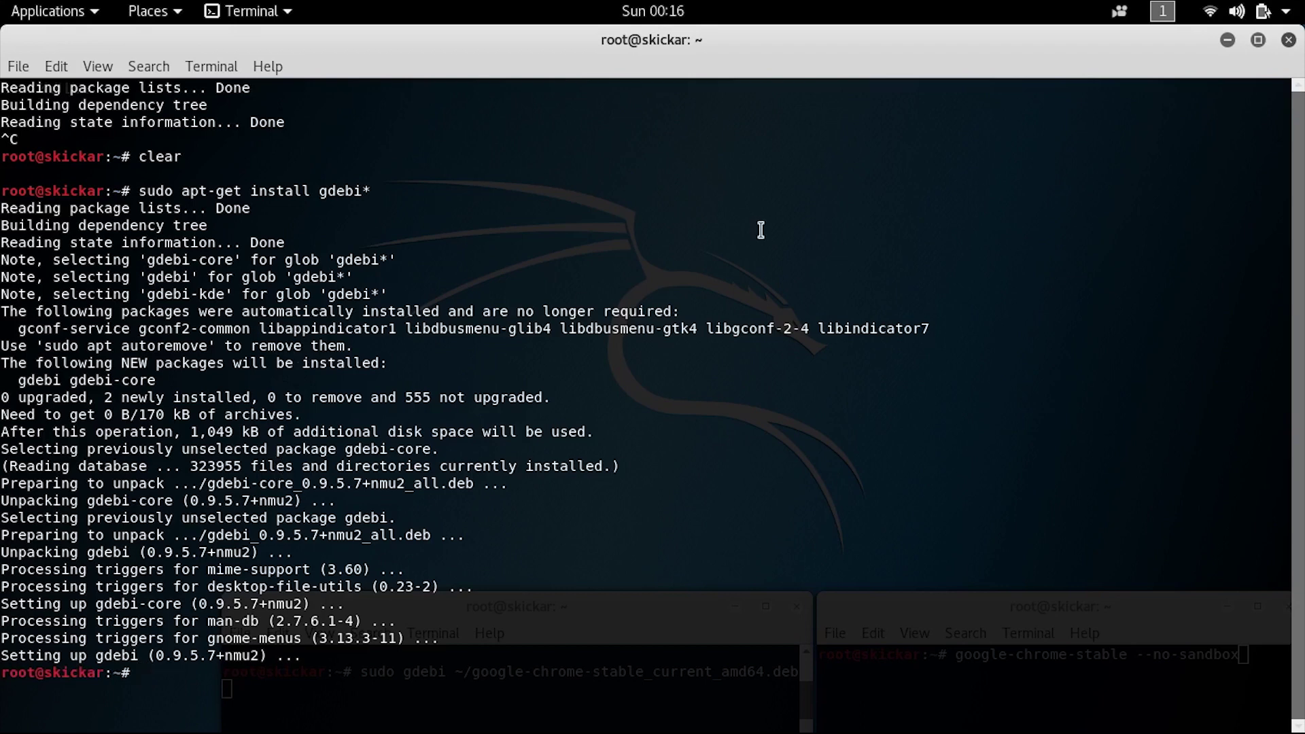
pyautogui.click(1288, 40)
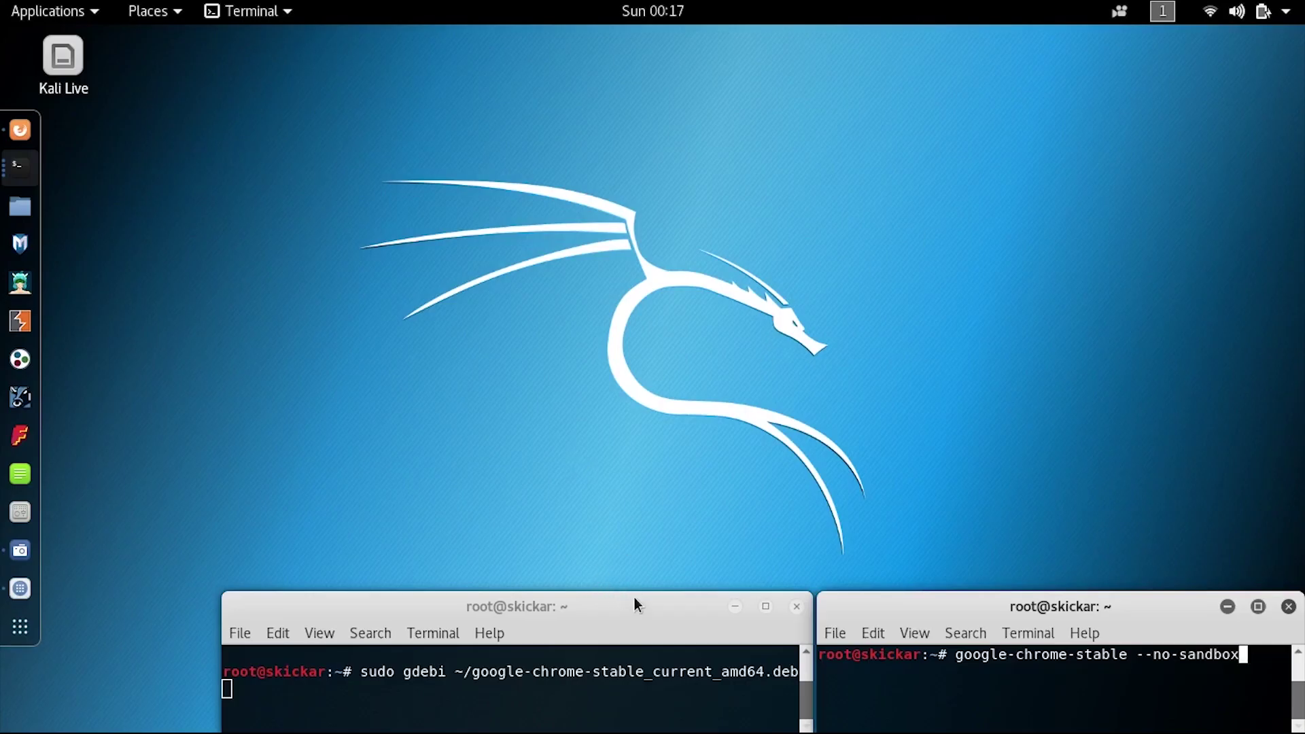
# Install Google Chrome 64.0.3282.140-1 from the .deb with sudo gdebi, then enter google-chrome-stable --no-sandbox
pyautogui.moveTo(654, 609); pyautogui.dragTo(603, 393)
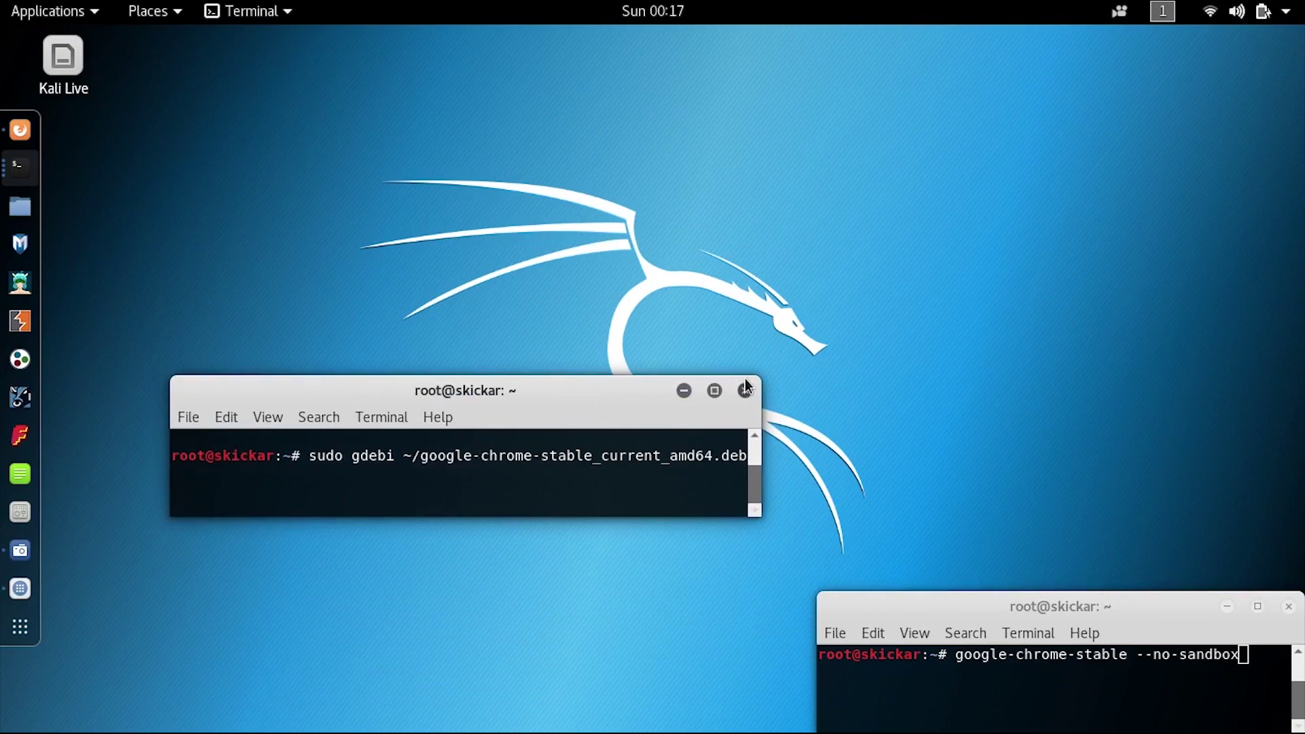
pyautogui.click(717, 394)
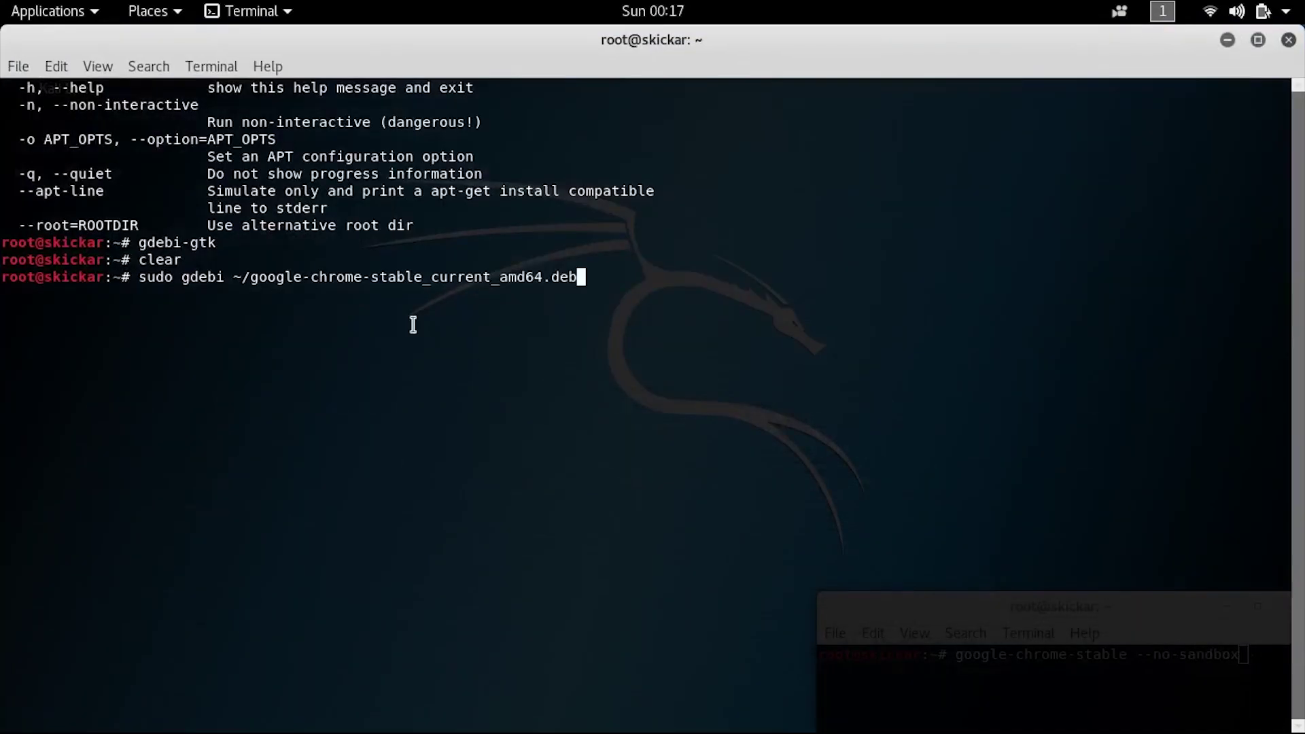
pyautogui.press('Up')
pyautogui.press('Return')
pyautogui.press('Up')
pyautogui.press('Up')
pyautogui.press('Up')
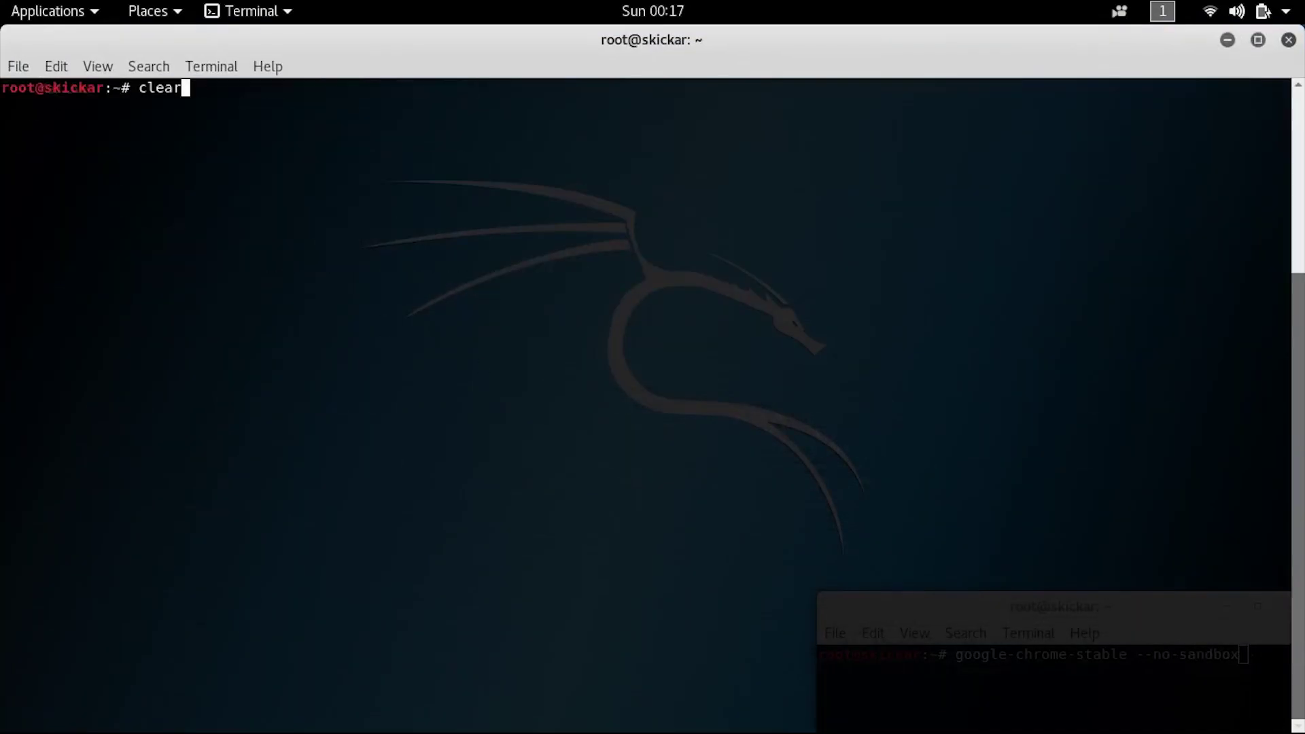
pyautogui.press('Up')
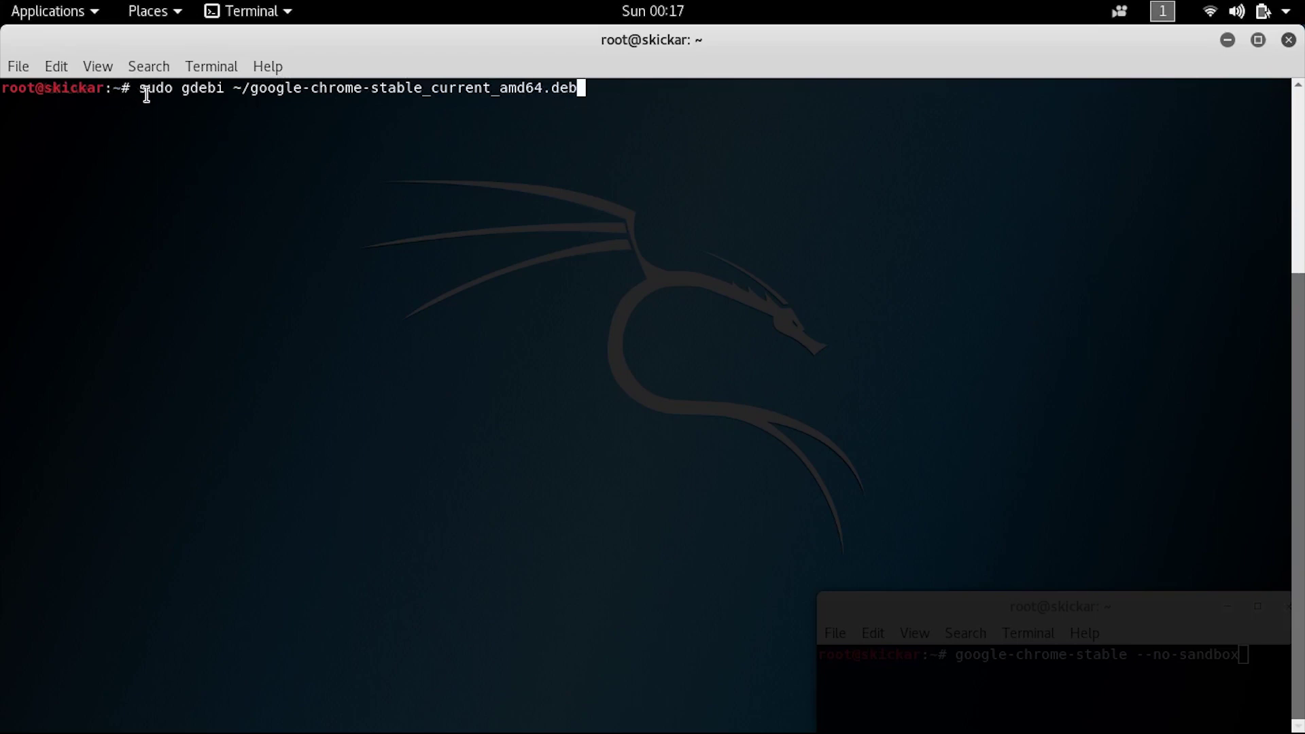
pyautogui.press('Return')
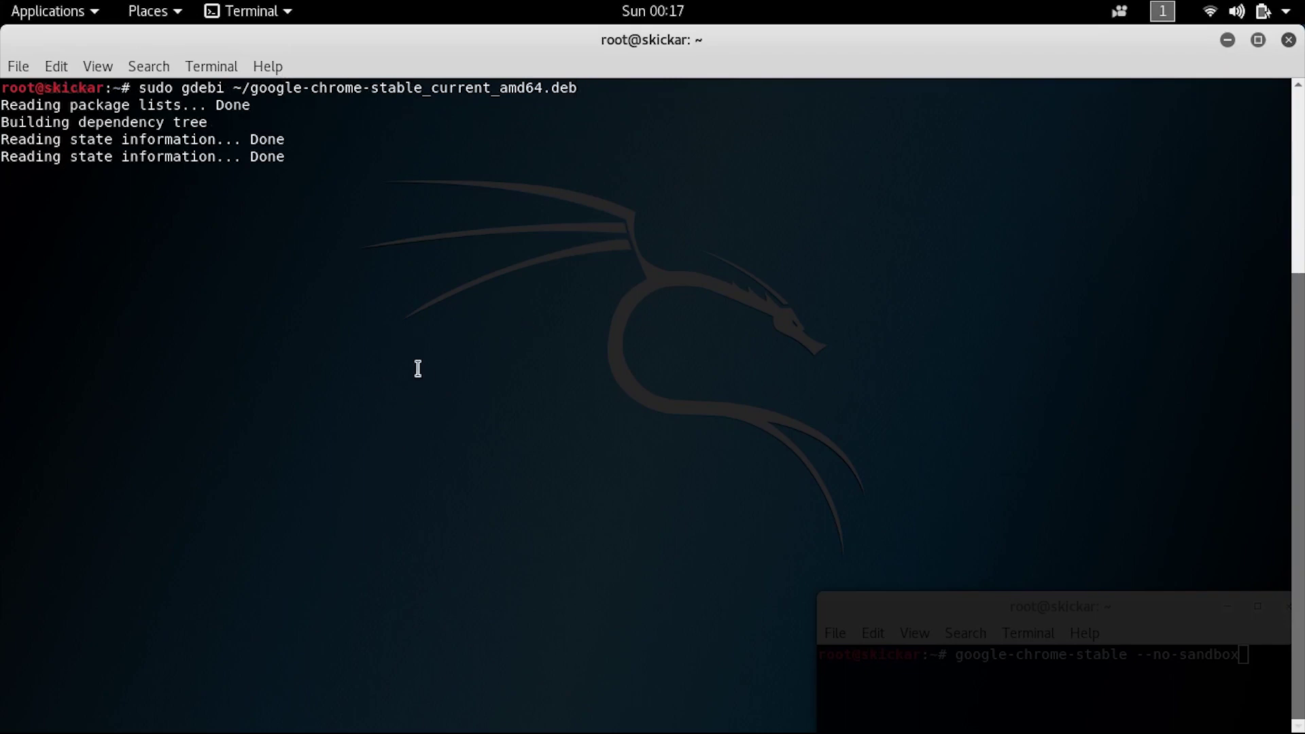
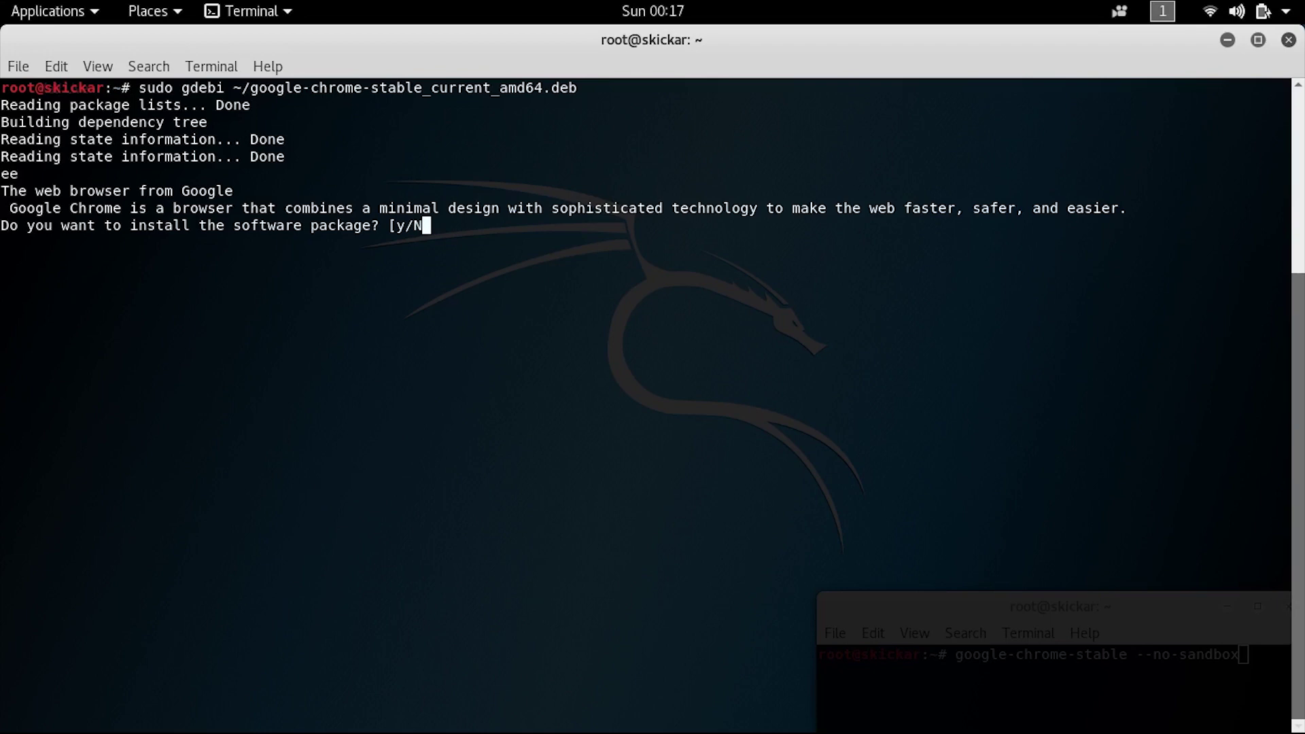
pyautogui.write('y')
pyautogui.press('Return')
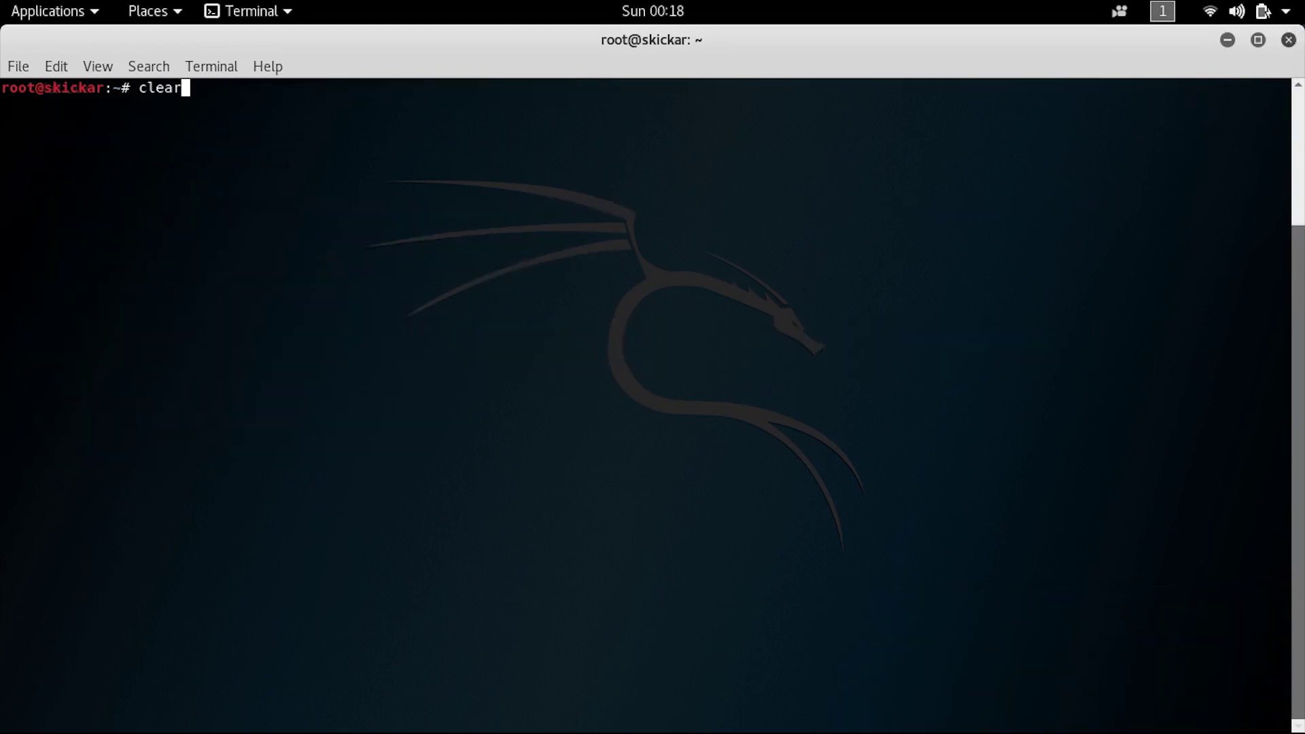
pyautogui.press('Return')
pyautogui.write('google-chrome-stable --no-sandbox')
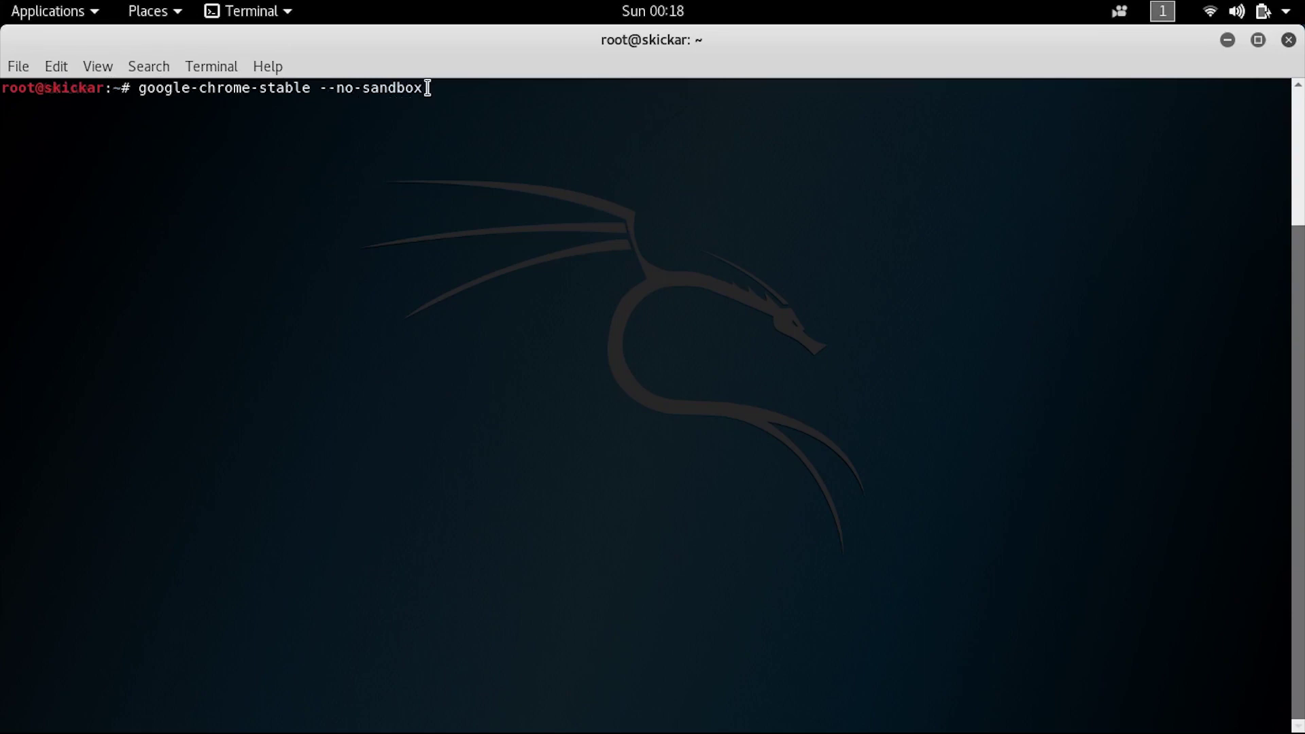
# Launch Chrome with --no-sandbox, dismiss the flag warning, and open gmail.com in a maximized window
pyautogui.press('Return')
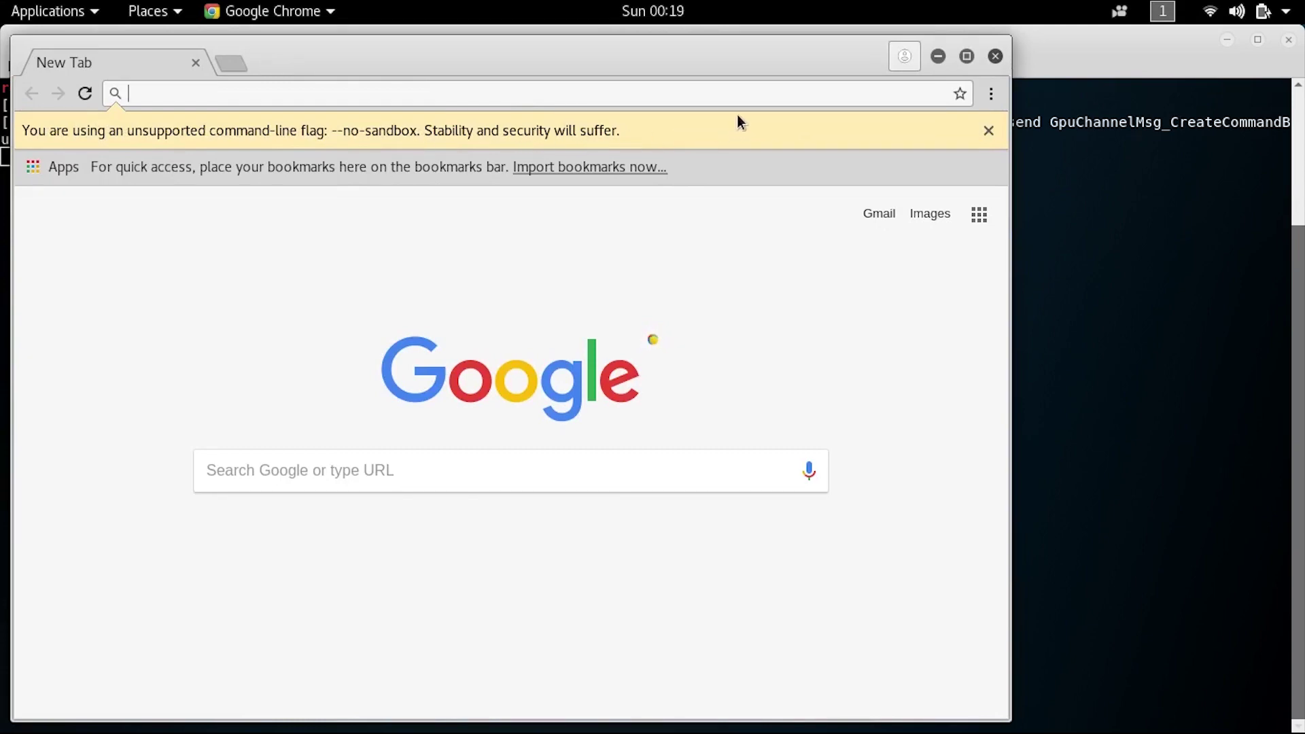
pyautogui.click(989, 130)
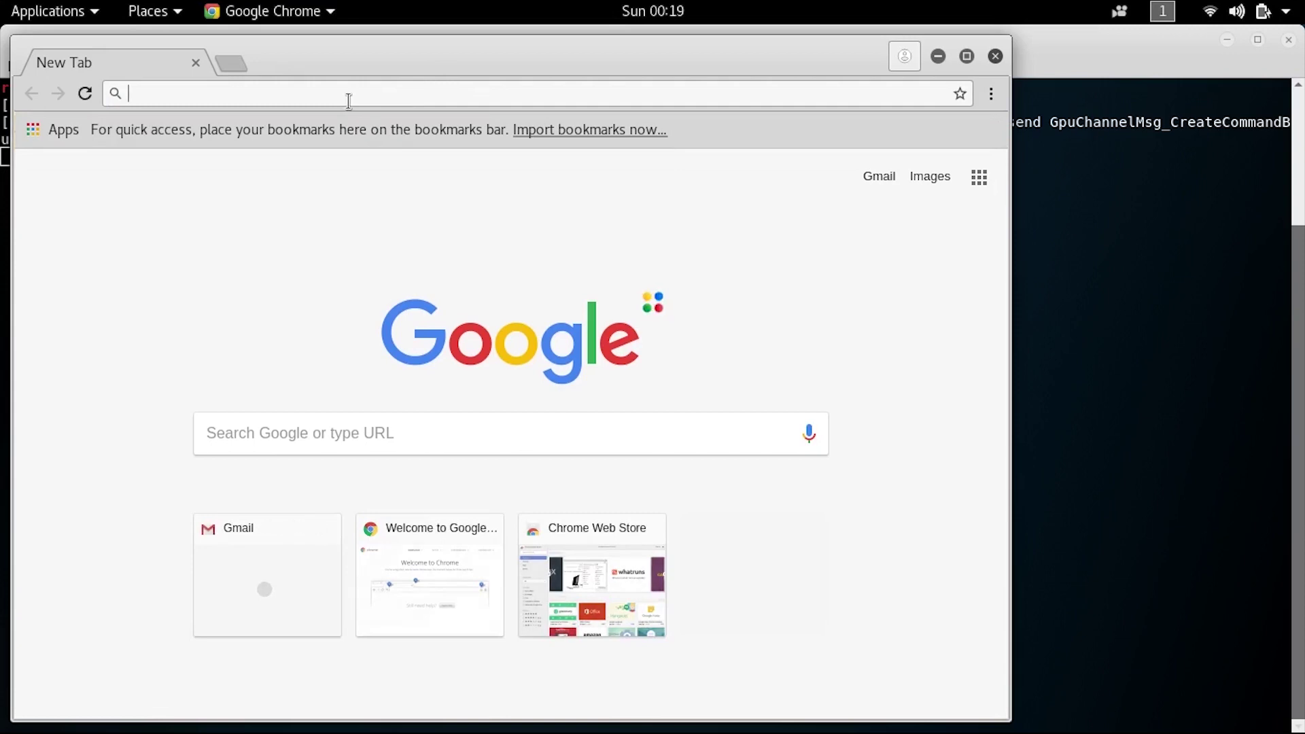
pyautogui.write('gmail.com')
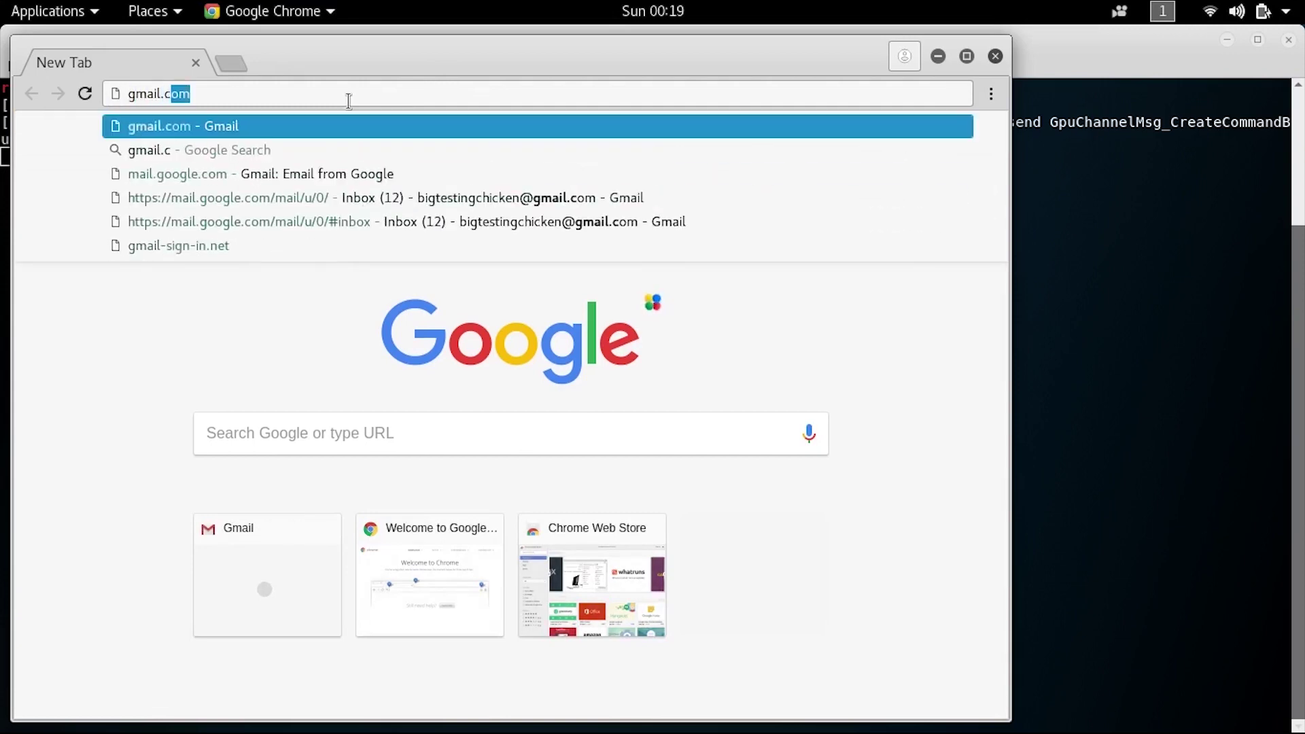
pyautogui.press('Return')
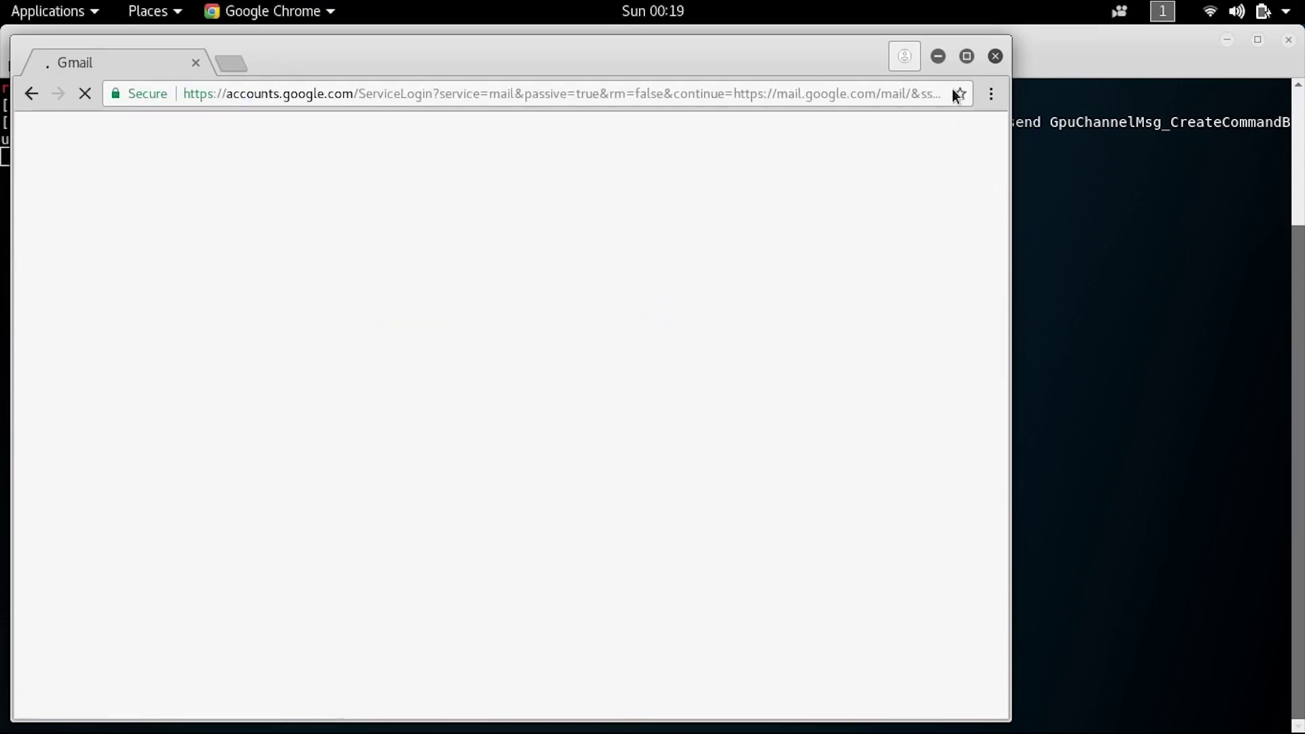
pyautogui.click(965, 57)
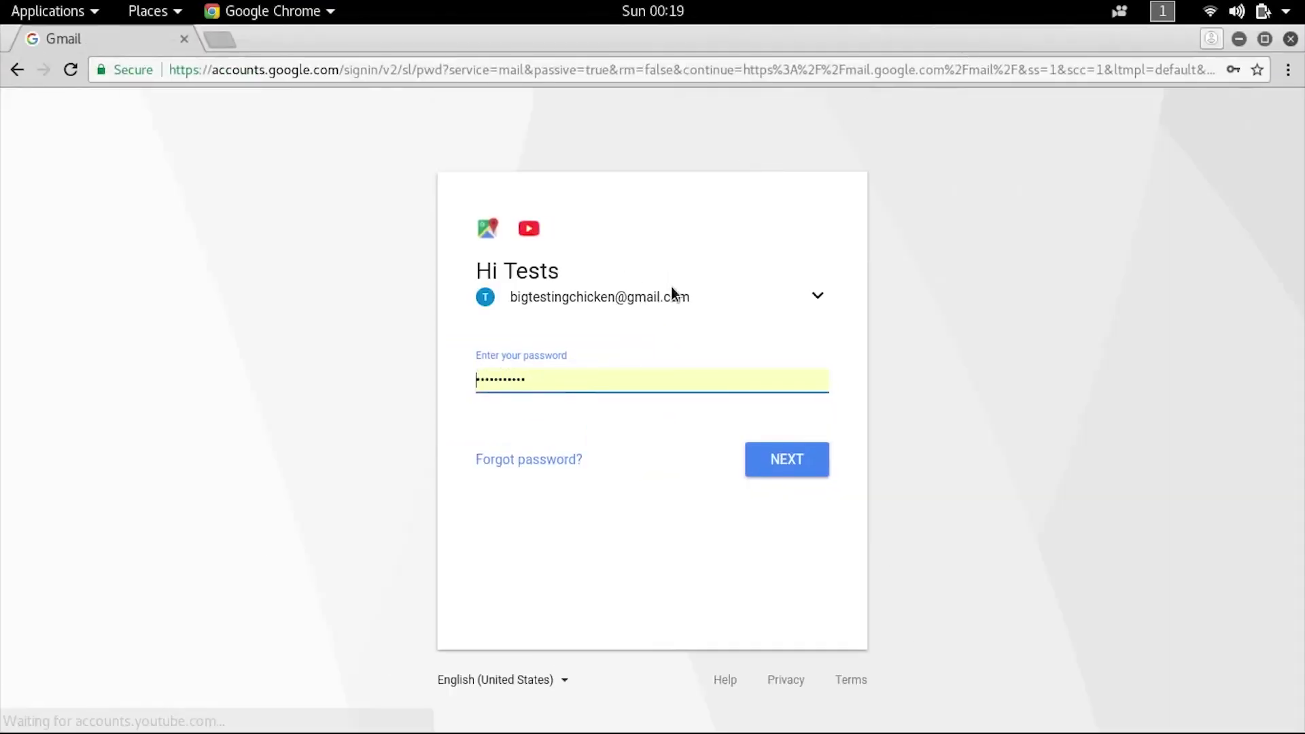
# Fix the password's last character, submit it, and decline the password-update offer
pyautogui.click(584, 379)
pyautogui.press('BackSpace')
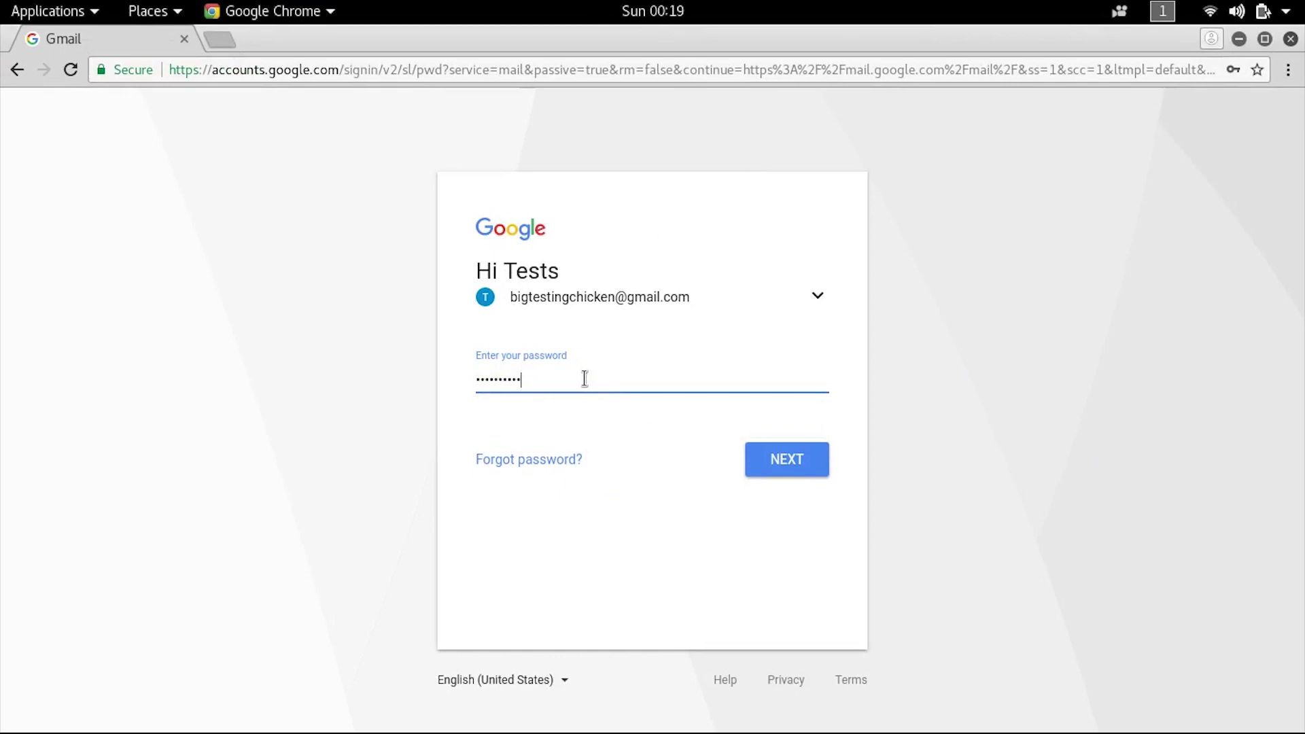
pyautogui.press('Return')
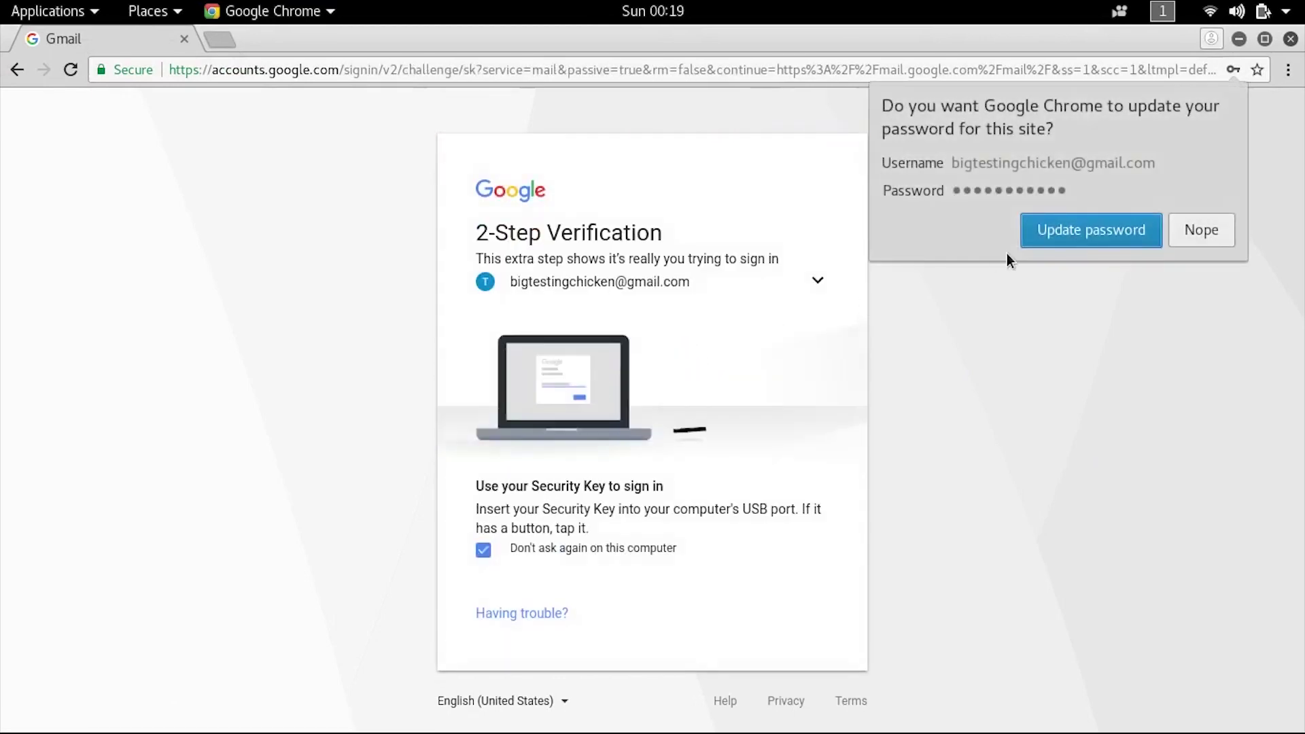
pyautogui.click(1216, 231)
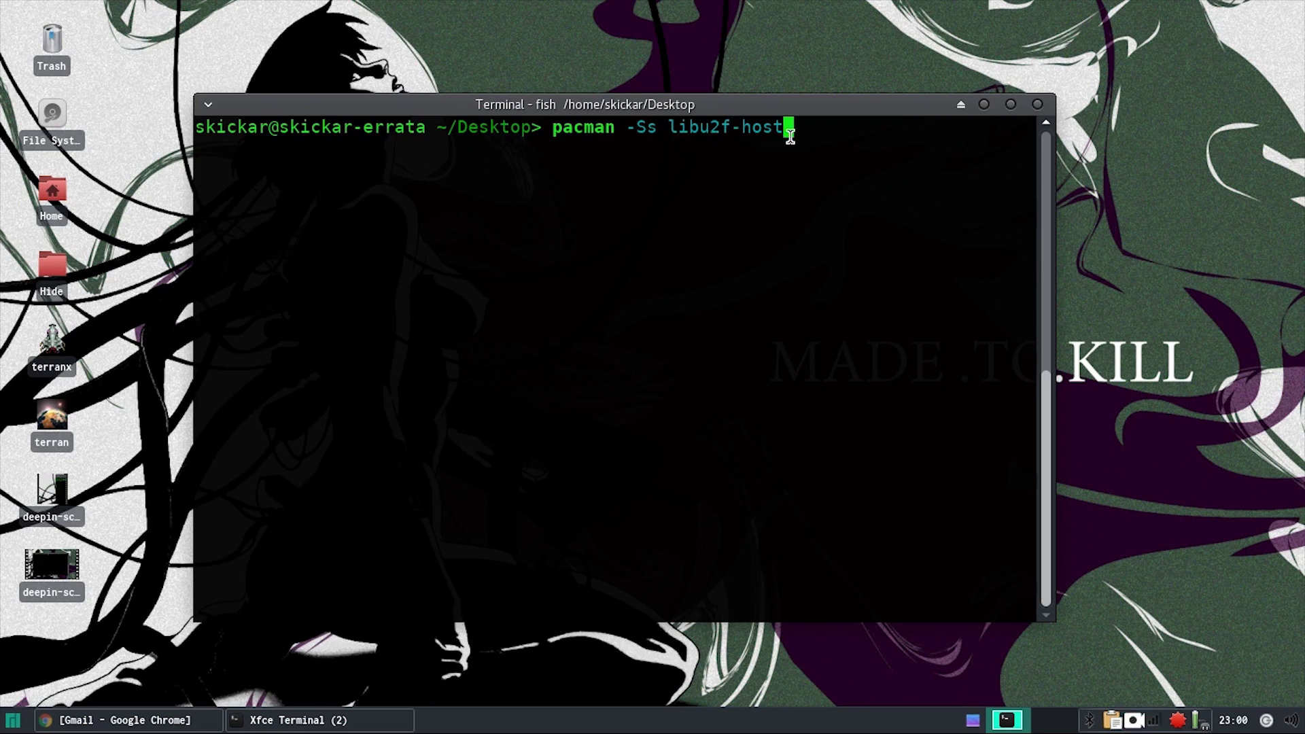
# Run pacman -Ss libu2f-host to confirm version 1.1.4-1 is installed, then return to Gmail
pyautogui.press('Return')
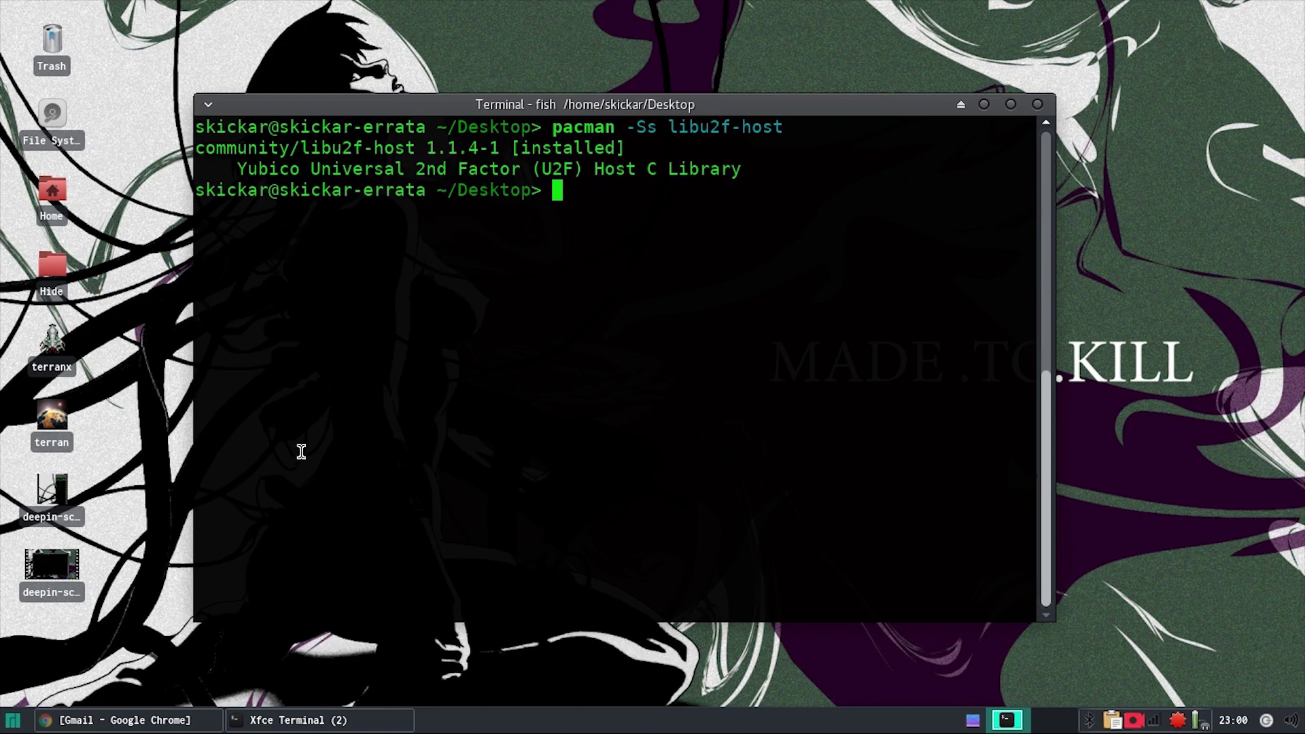
pyautogui.click(124, 722)
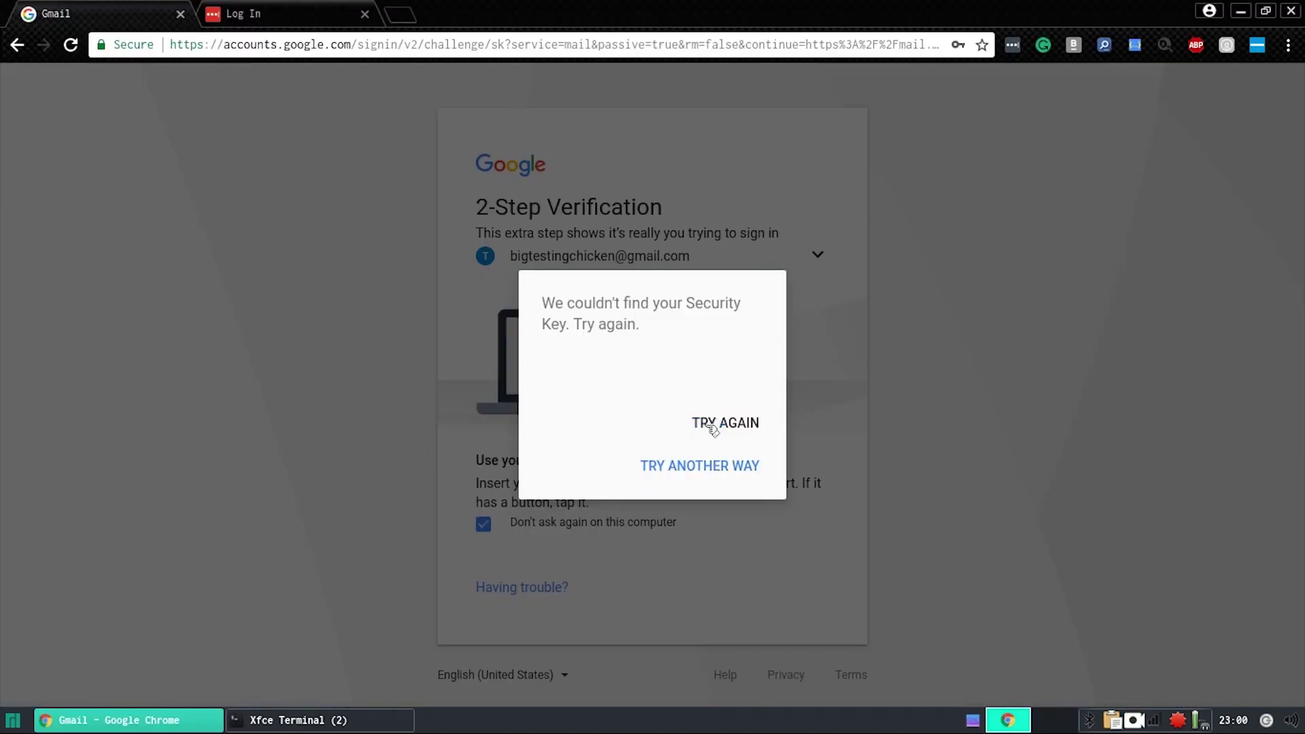
# Retry the security key after the not-found error with TRY AGAIN
pyautogui.click(723, 424)
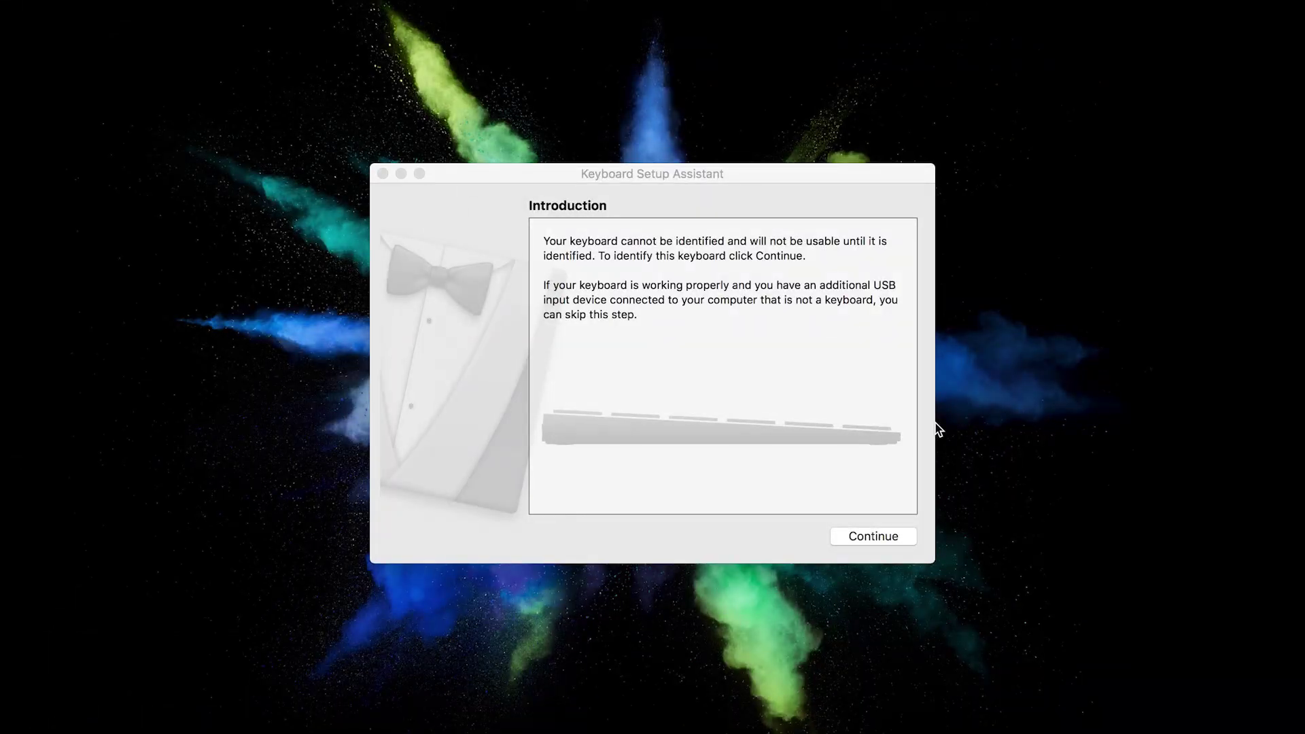
# Start keyboard identification in Keyboard Setup Assistant and answer its key prompt
pyautogui.click(860, 540)
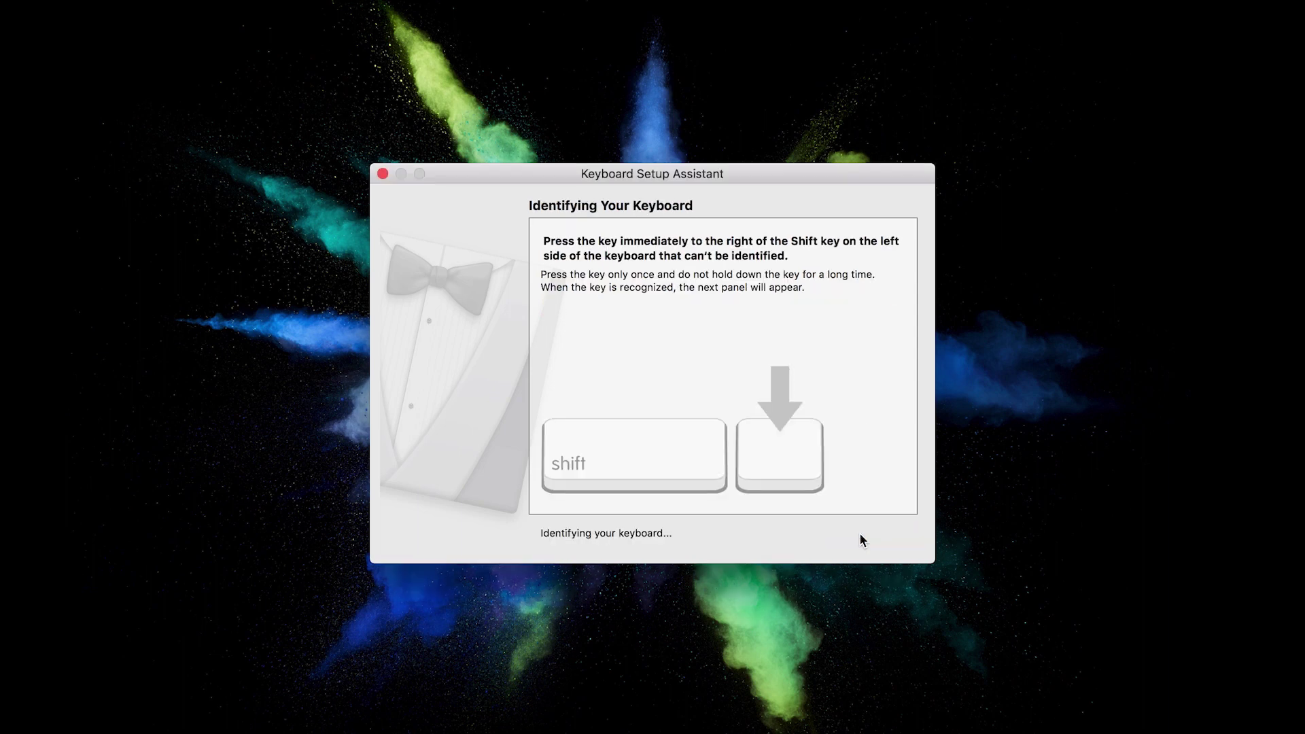
pyautogui.press('Return')
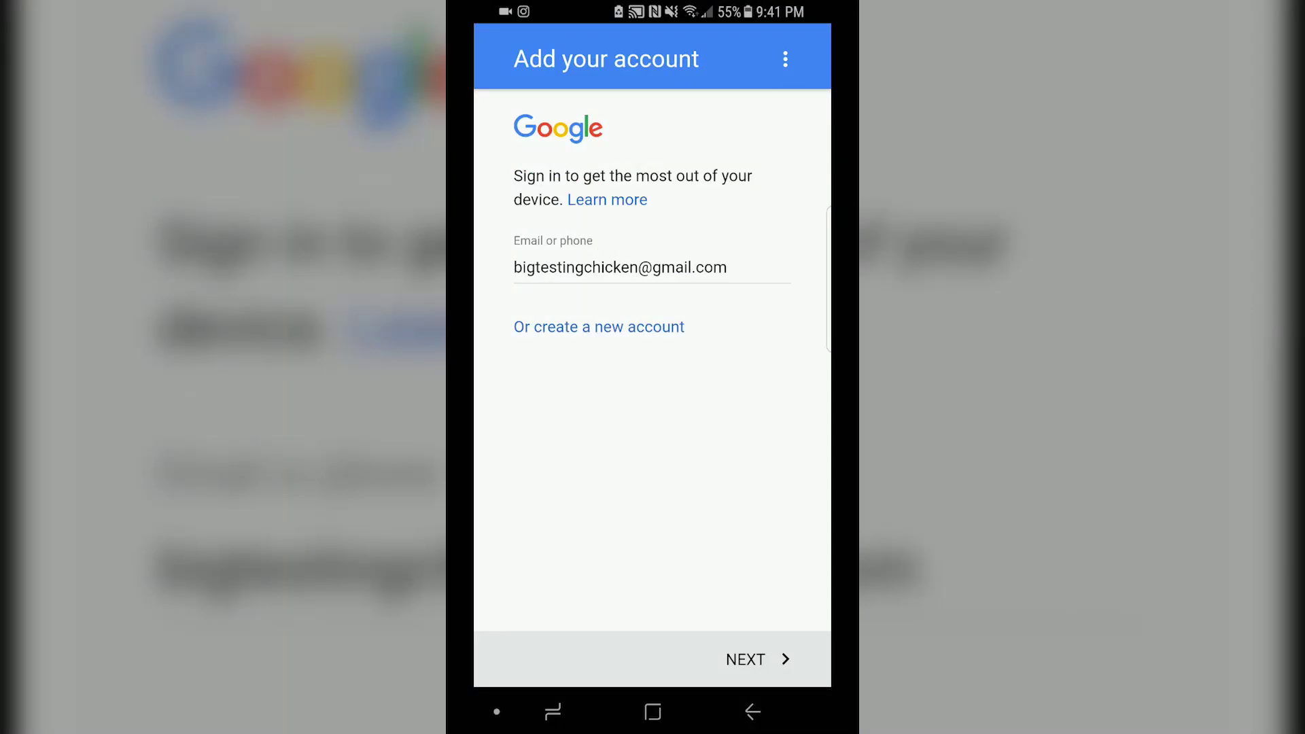
# Enter the account e-mail and password on Android, then accept the terms of service
pyautogui.click(712, 269)
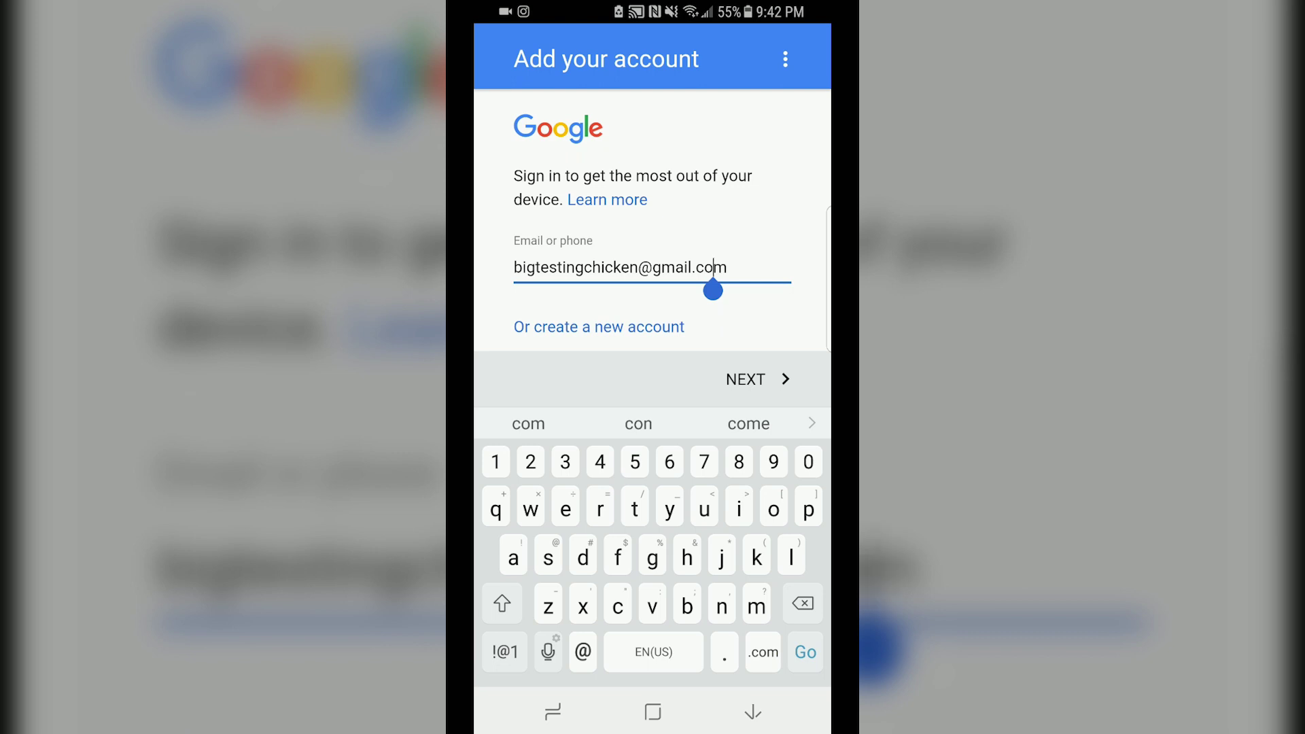
pyautogui.click(754, 379)
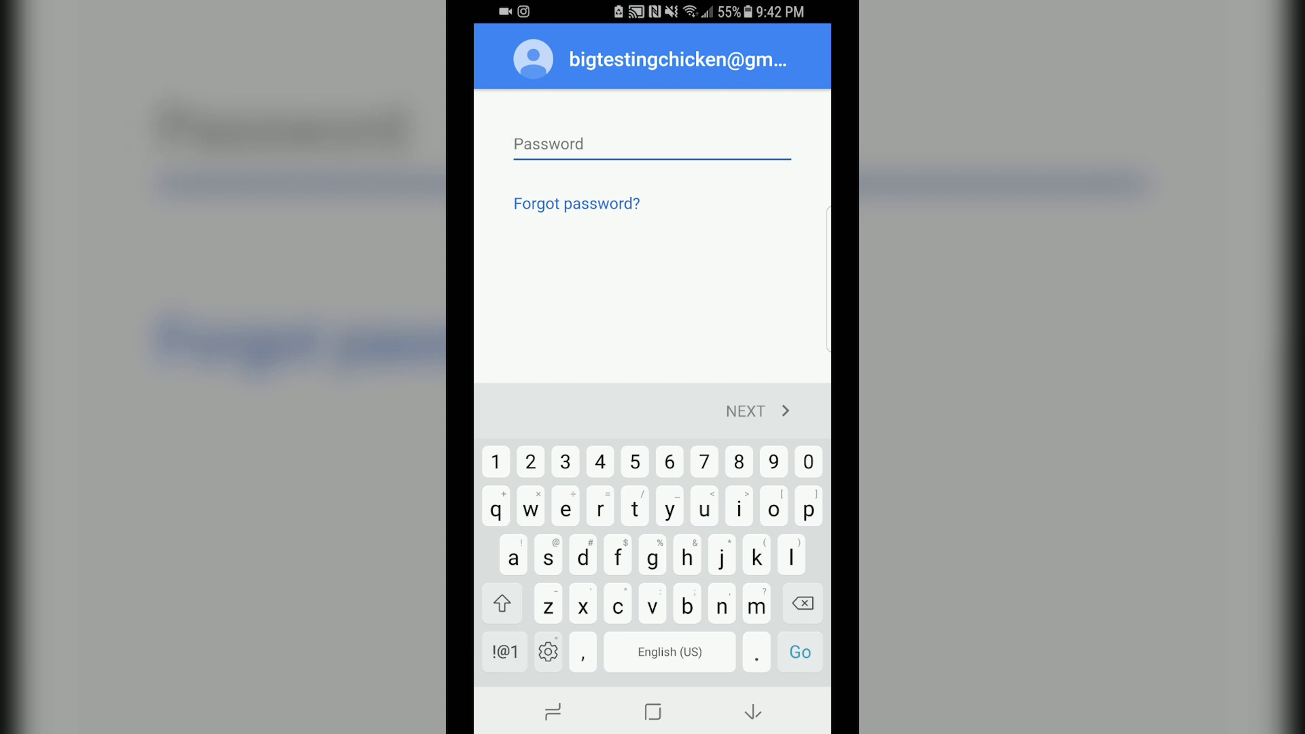
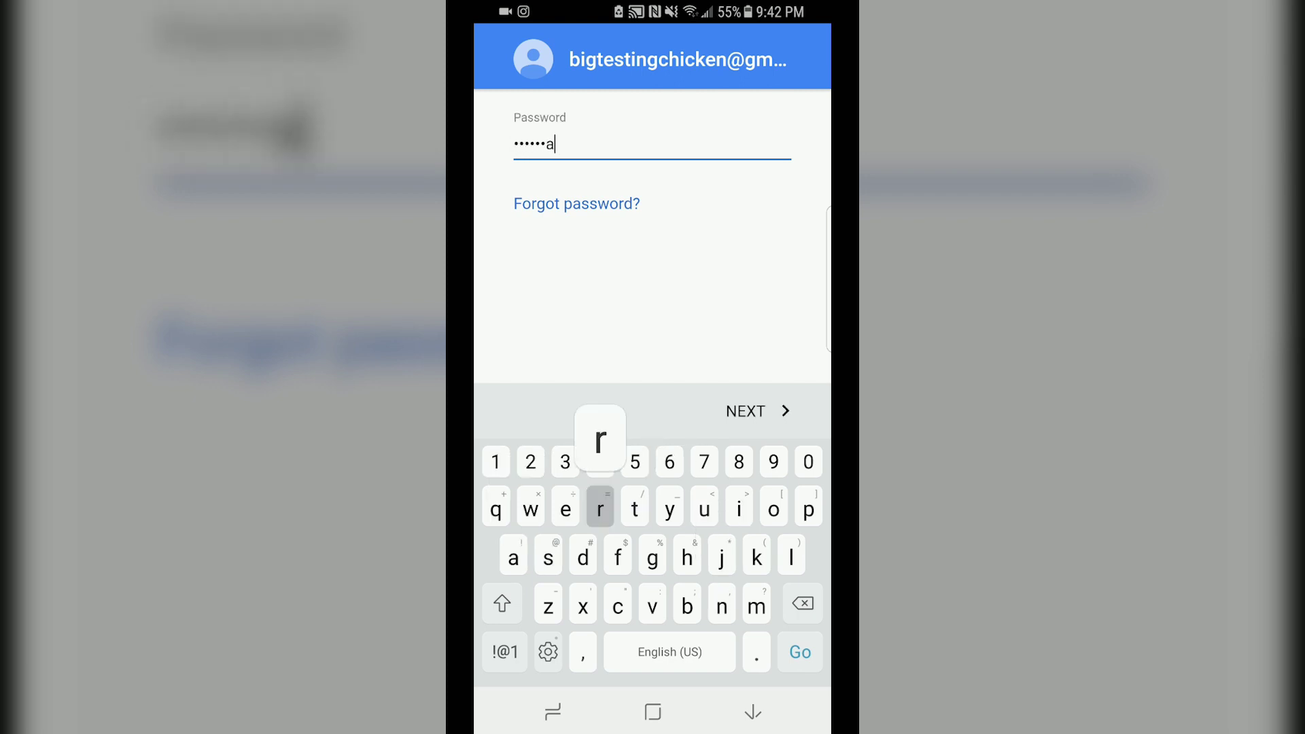
pyautogui.click(754, 412)
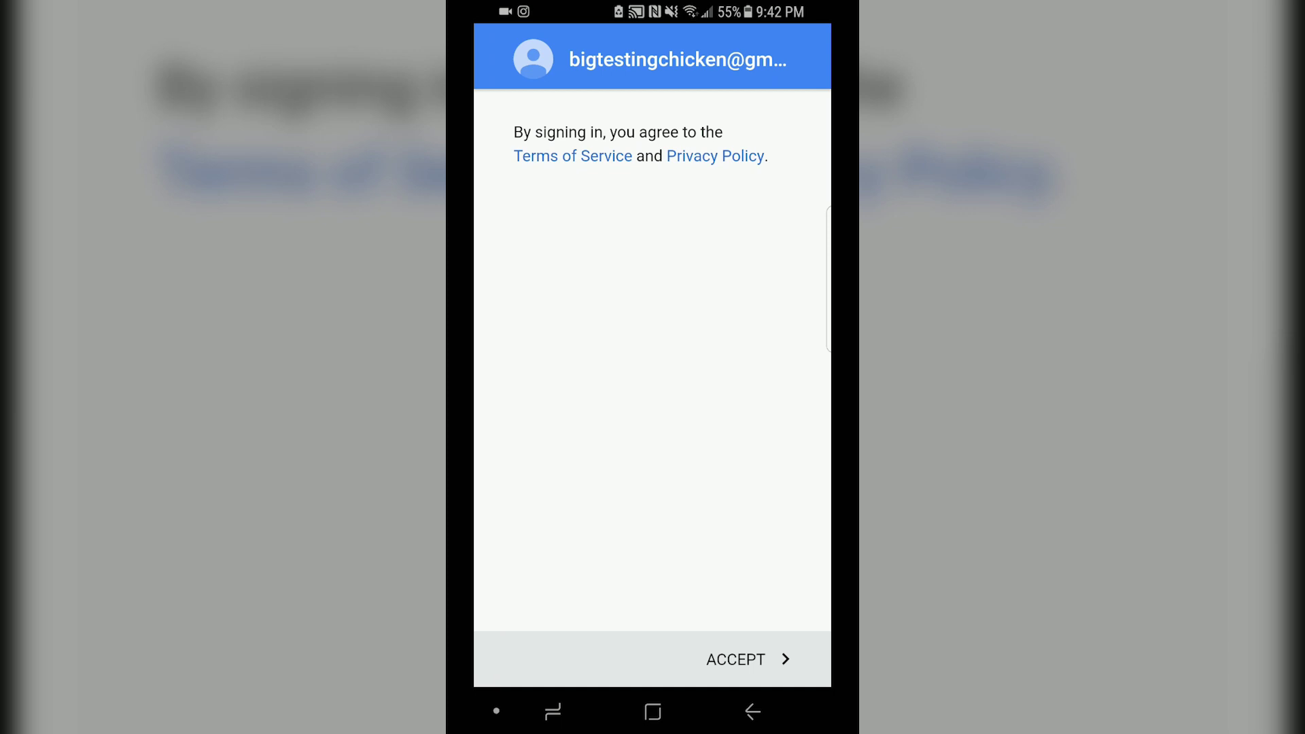
pyautogui.click(745, 659)
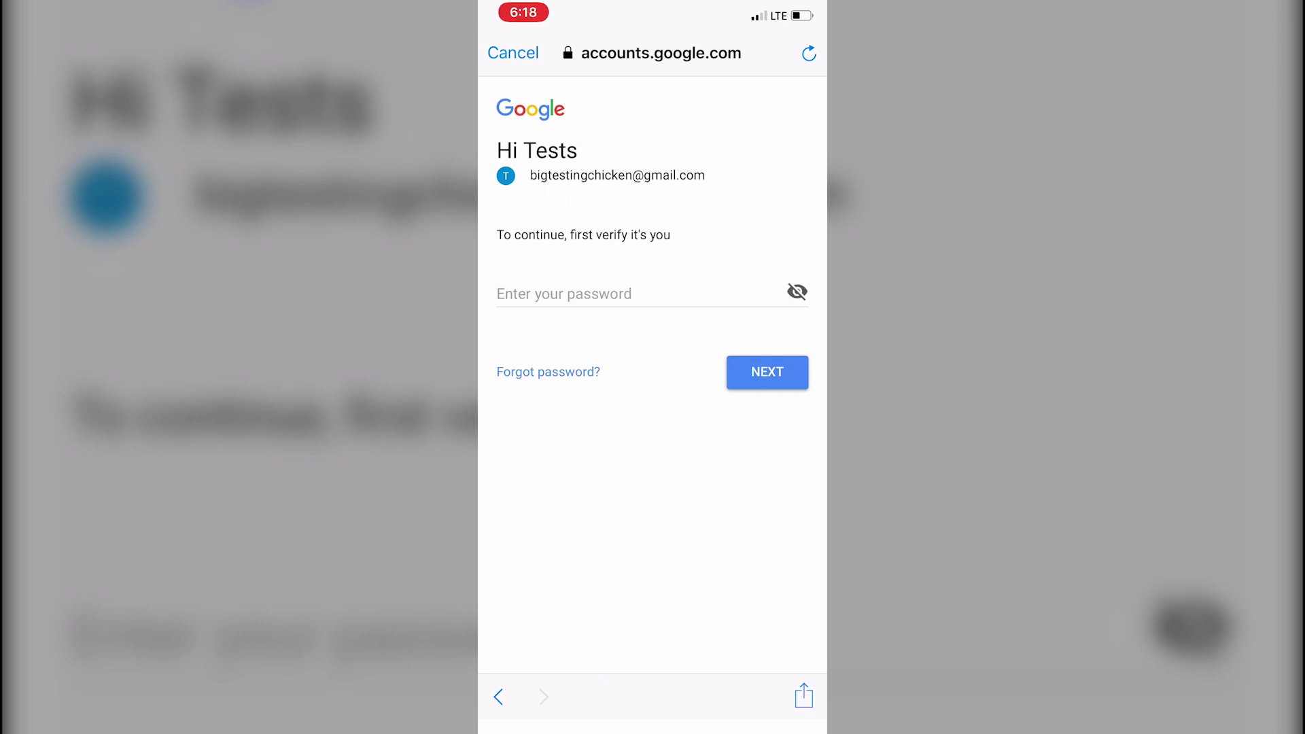
# Enter and submit the account password in Google Smart Lock
pyautogui.click(632, 294)
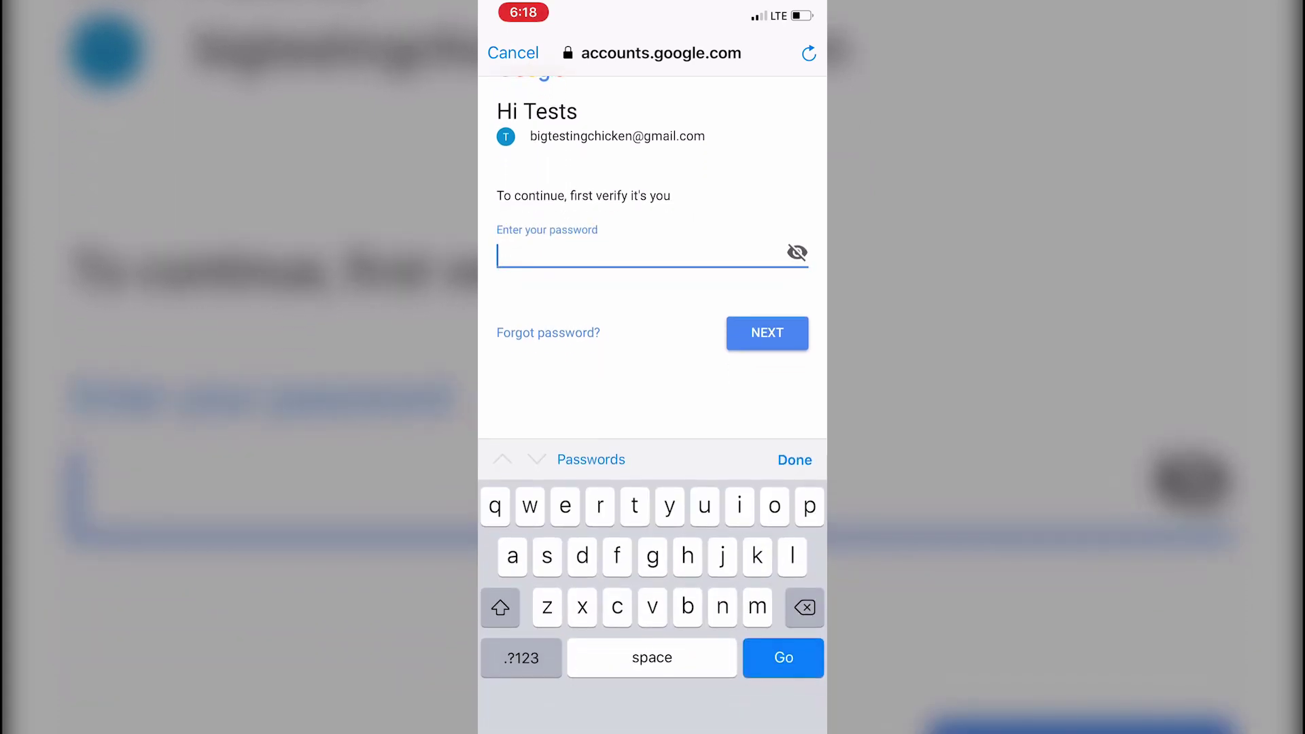
pyautogui.write('••••••a')
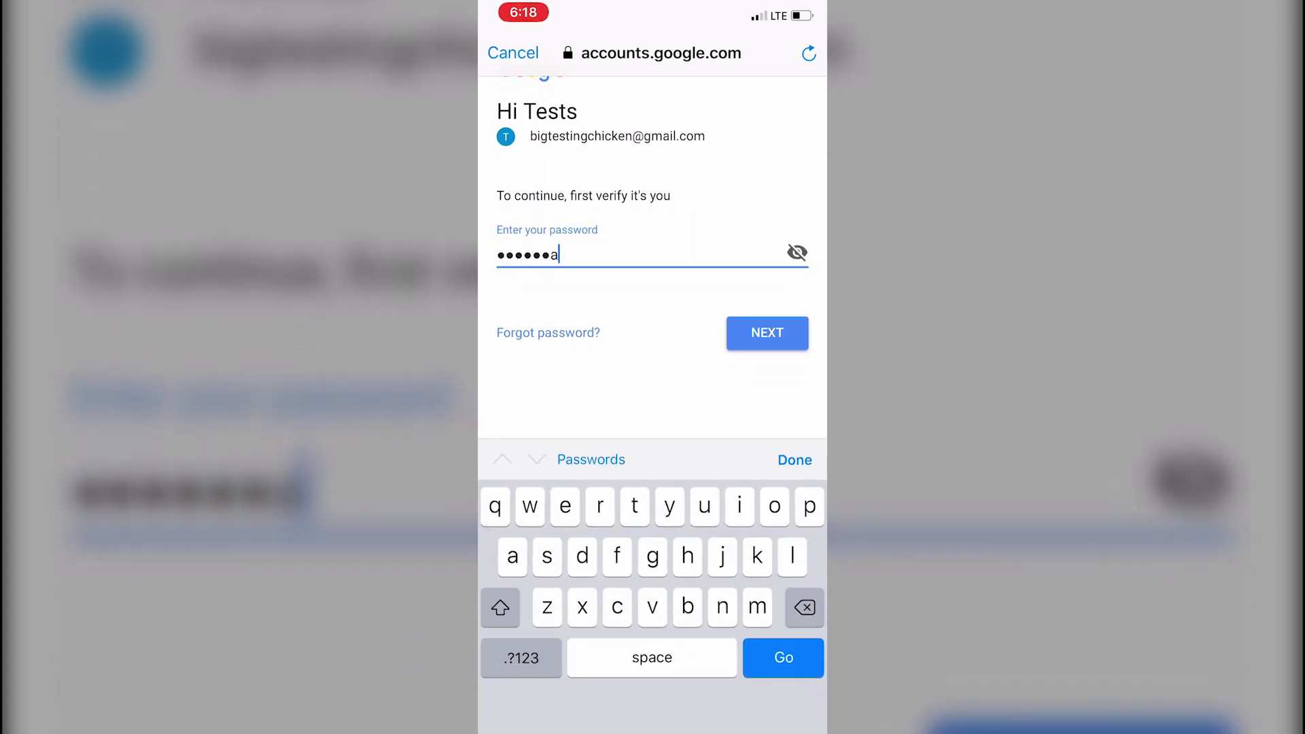
pyautogui.write('••s')
pyautogui.press('Return')
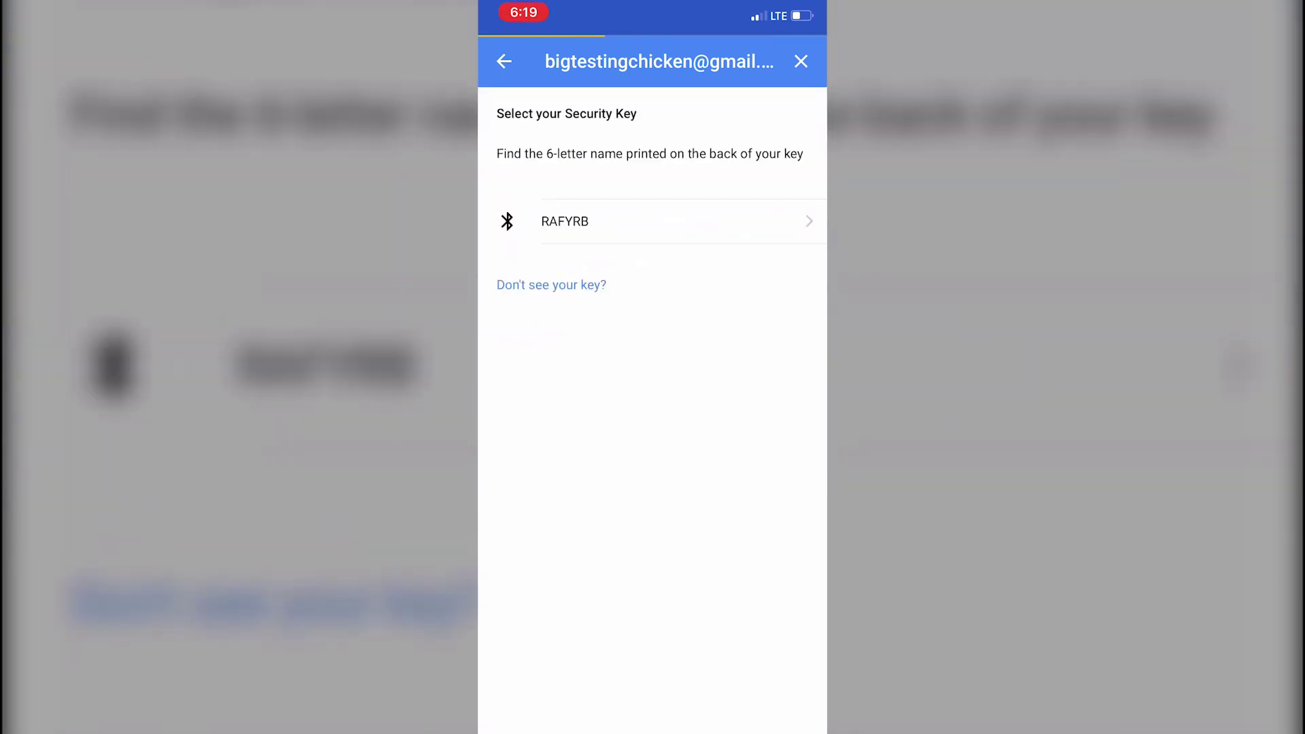
# Select the RAFYRB security key and enter its 6-digit Bluetooth pairing PIN
pyautogui.click(652, 220)
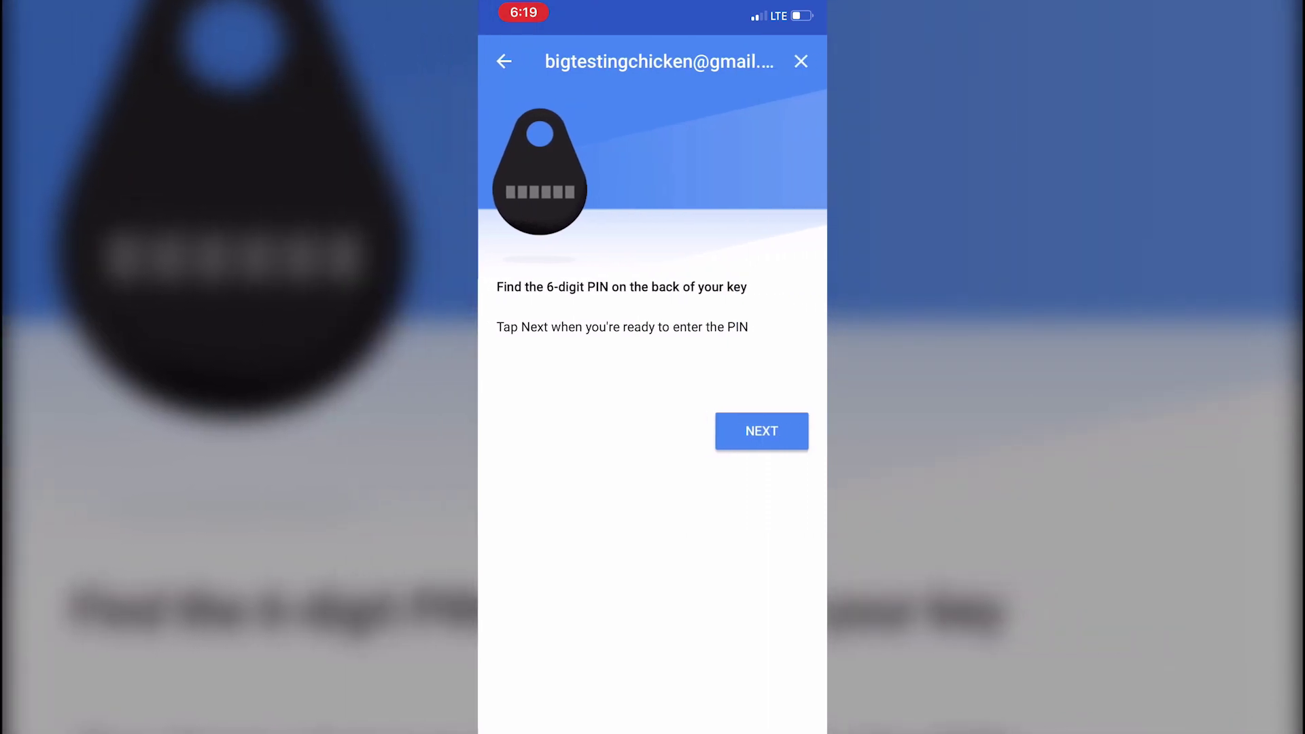
pyautogui.click(761, 431)
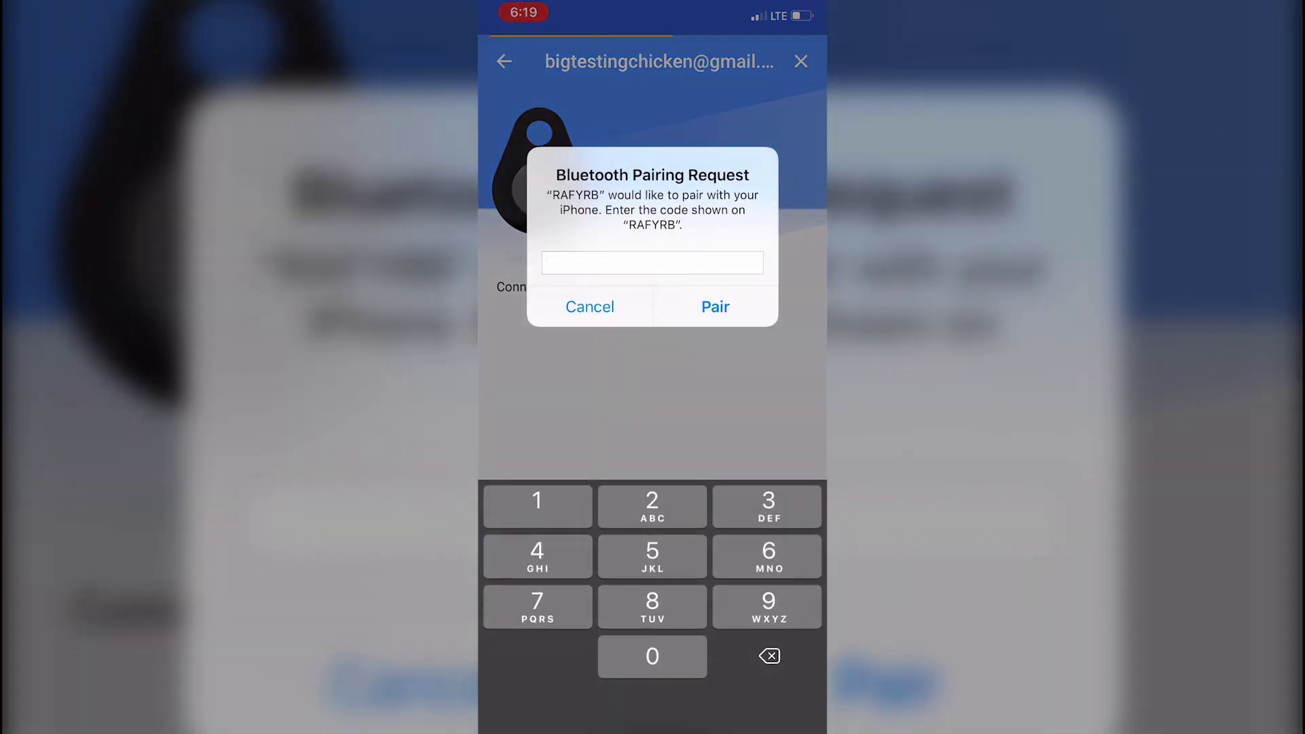
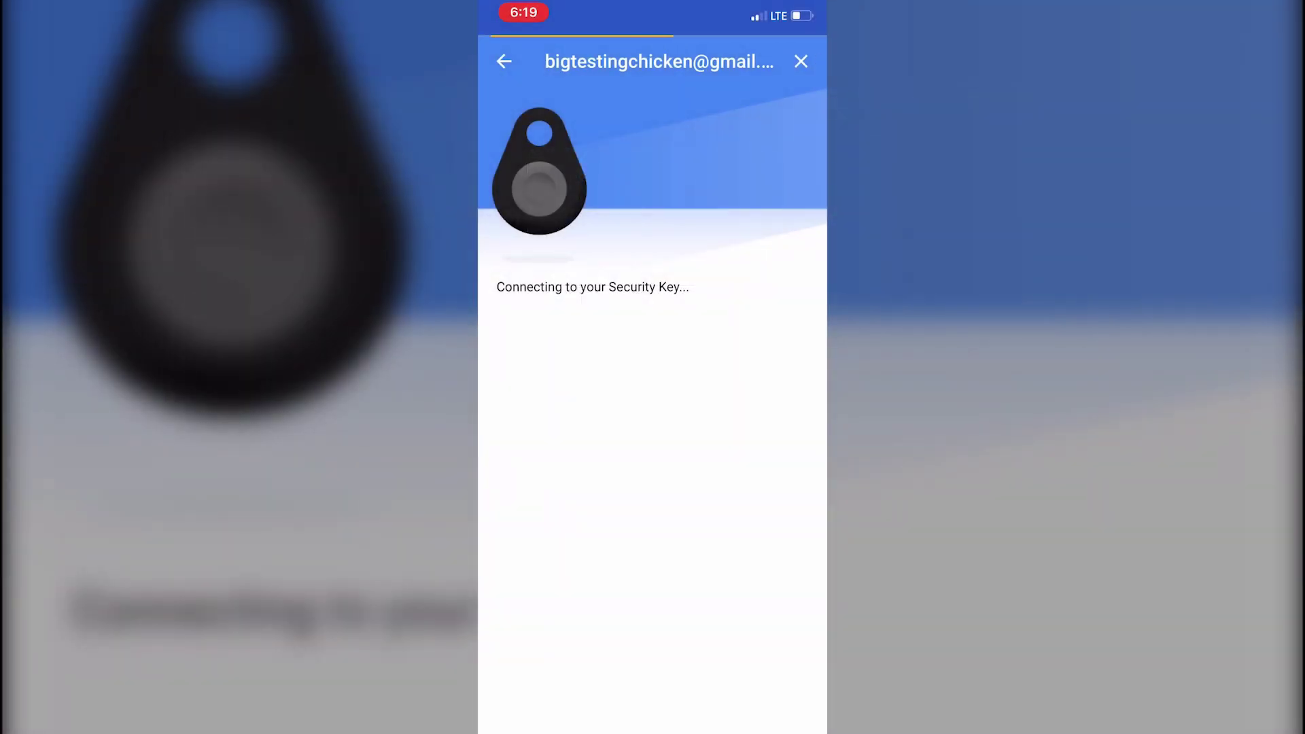